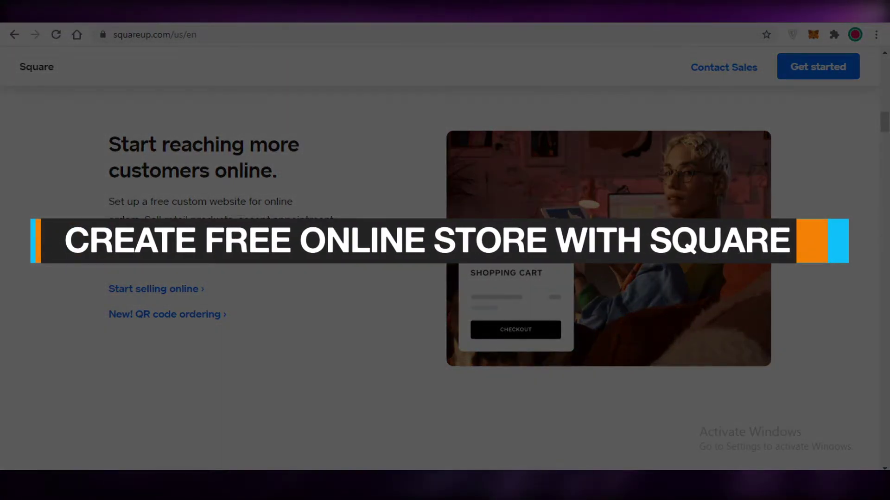
Step: Look through the Square homepage's sections on business tools, selling online, restaurants and invoicing
{"action": "scroll", "coordinate": [303, 353], "scroll_direction": "up", "scroll_amount": 10}
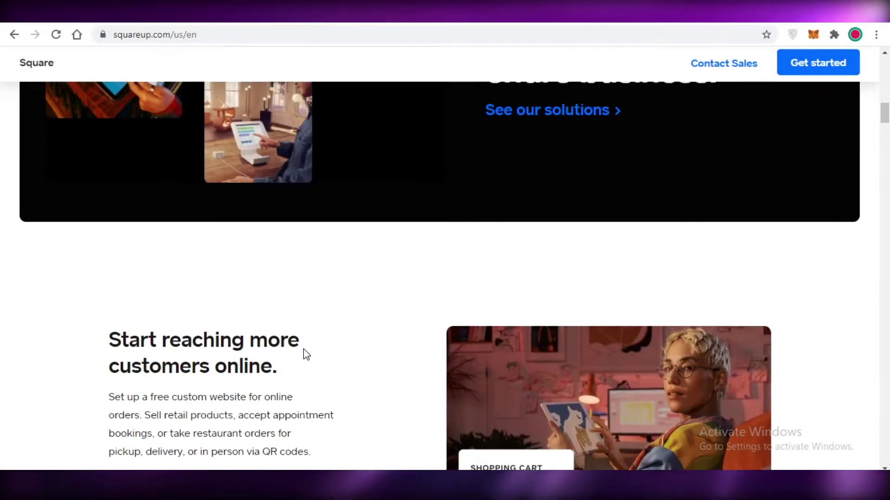
{"action": "scroll", "coordinate": [306, 355], "scroll_direction": "up", "scroll_amount": 5}
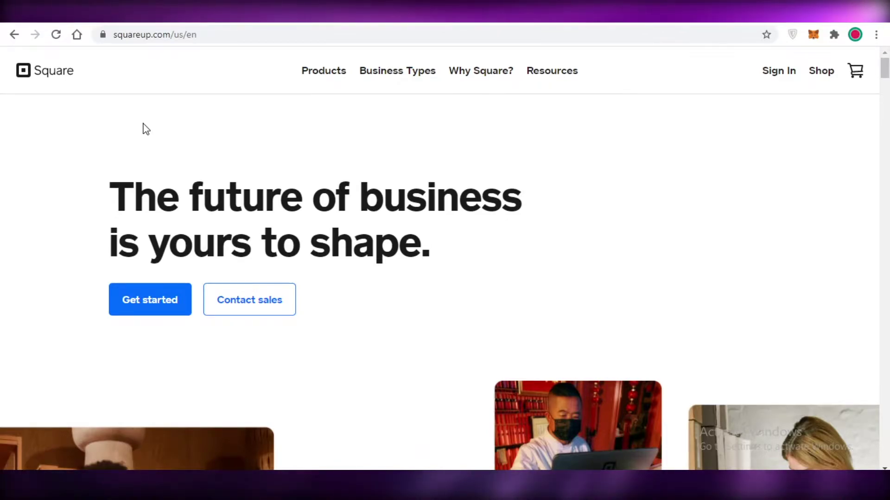
{"action": "scroll", "coordinate": [145, 129], "scroll_direction": "down", "scroll_amount": 3}
{"action": "scroll", "coordinate": [146, 129], "scroll_direction": "down", "scroll_amount": 3}
{"action": "scroll", "coordinate": [145, 129], "scroll_direction": "up", "scroll_amount": 4}
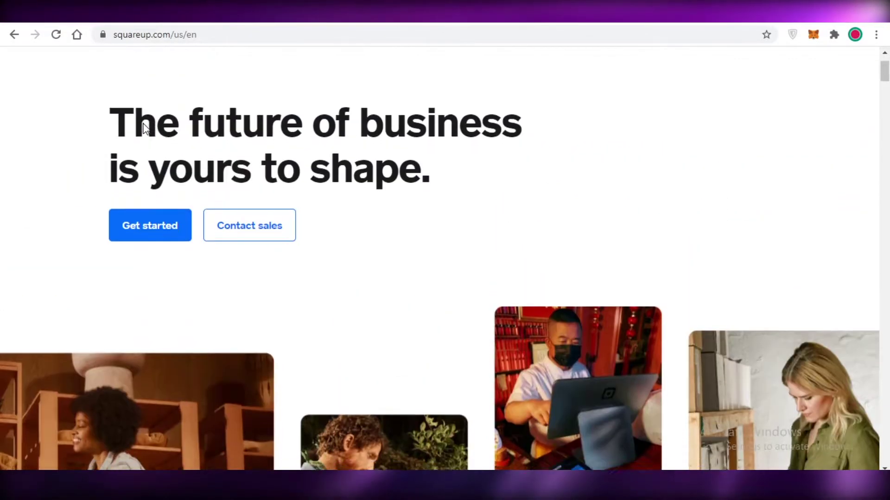
{"action": "scroll", "coordinate": [145, 129], "scroll_direction": "down", "scroll_amount": 4}
{"action": "scroll", "coordinate": [151, 148], "scroll_direction": "down", "scroll_amount": 10}
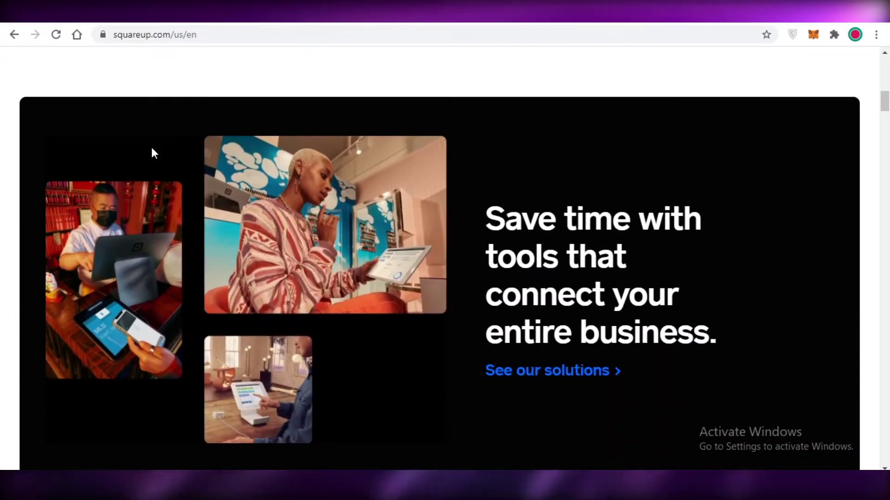
{"action": "scroll", "coordinate": [151, 149], "scroll_direction": "down", "scroll_amount": 7}
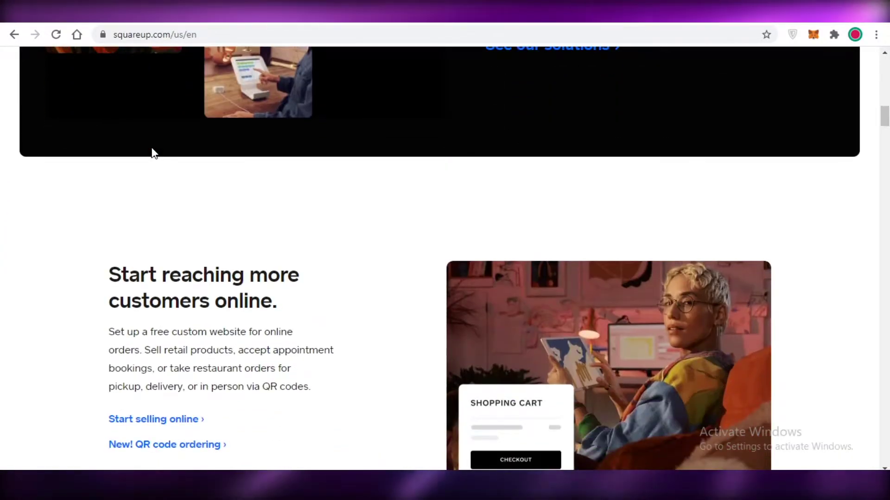
{"action": "scroll", "coordinate": [155, 153], "scroll_direction": "down", "scroll_amount": 7}
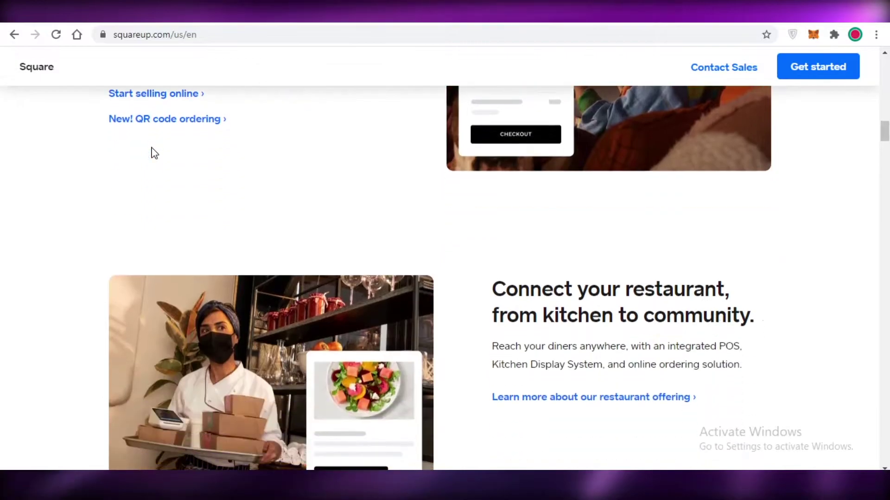
{"action": "scroll", "coordinate": [155, 153], "scroll_direction": "down", "scroll_amount": 1}
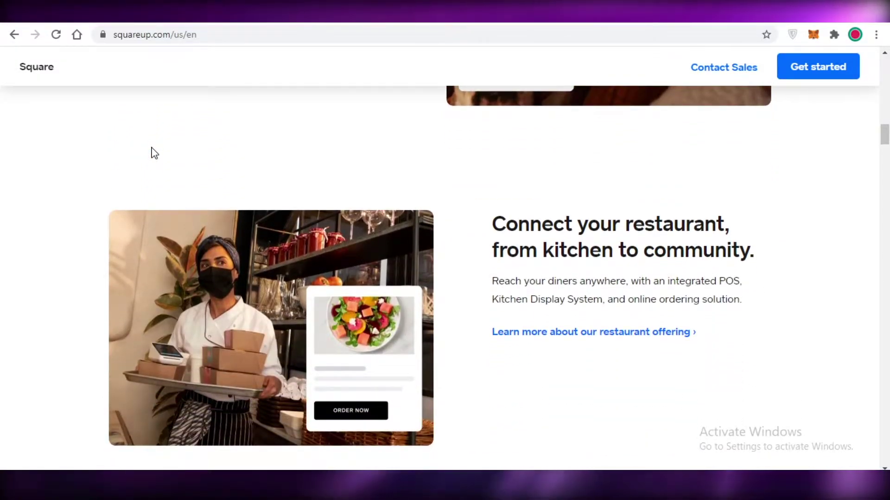
{"action": "scroll", "coordinate": [154, 153], "scroll_direction": "down", "scroll_amount": 2}
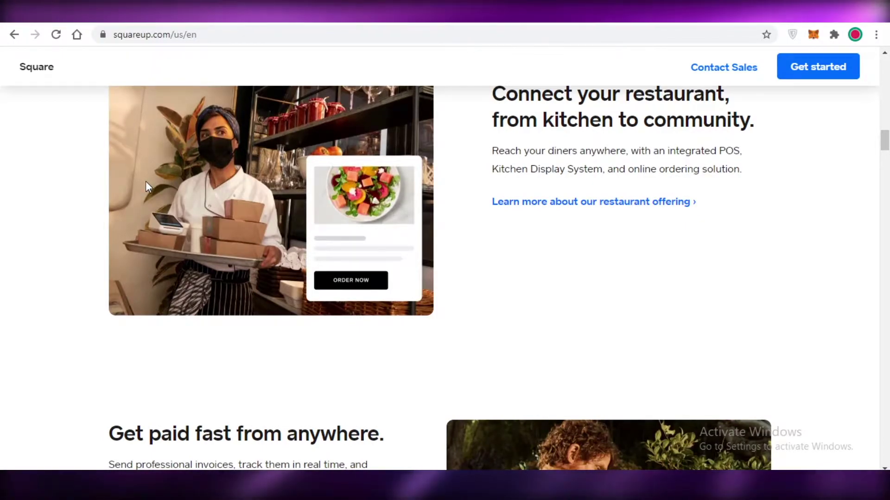
{"action": "scroll", "coordinate": [146, 182], "scroll_direction": "down", "scroll_amount": 4}
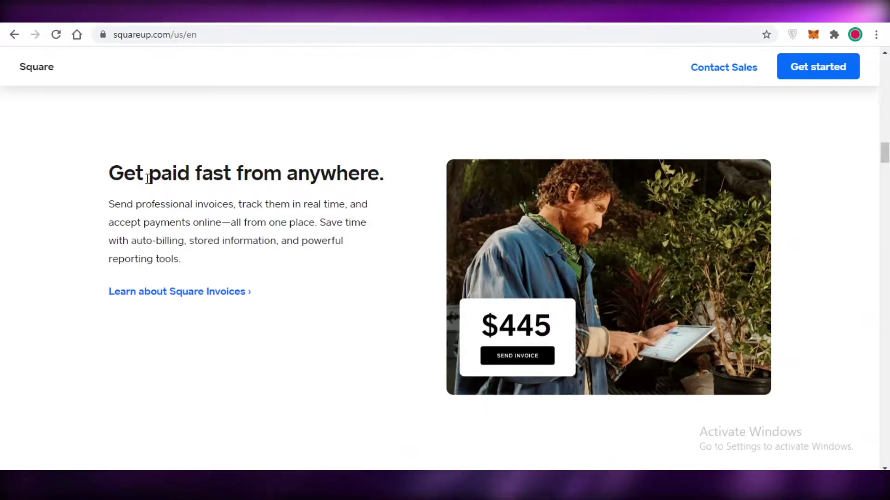
{"action": "scroll", "coordinate": [147, 179], "scroll_direction": "down", "scroll_amount": 6}
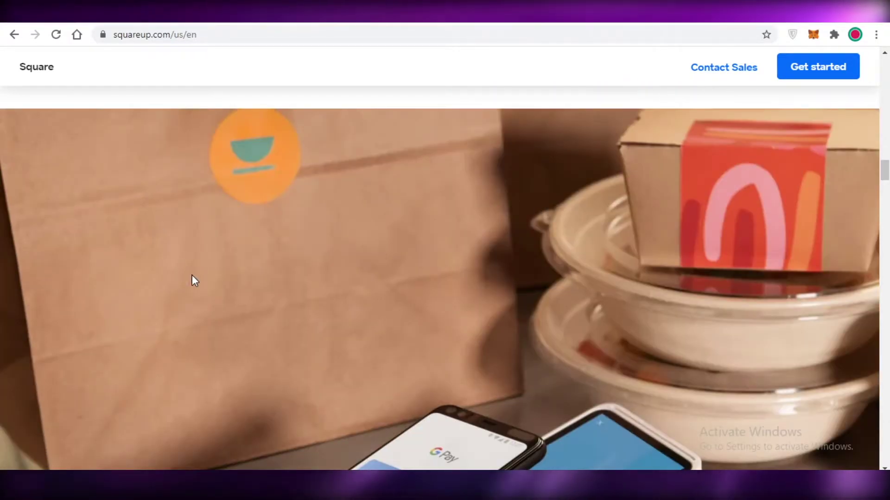
Step: Return to the homepage section about reaching more customers online and open its Start selling online page
{"action": "scroll", "coordinate": [195, 280], "scroll_direction": "up", "scroll_amount": 6}
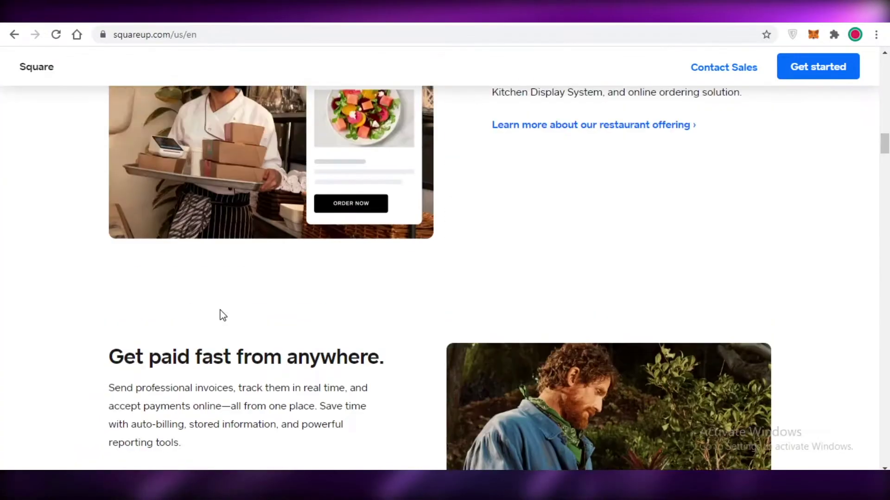
{"action": "scroll", "coordinate": [233, 341], "scroll_direction": "up", "scroll_amount": 10}
{"action": "scroll", "coordinate": [230, 330], "scroll_direction": "down", "scroll_amount": 7}
{"action": "scroll", "coordinate": [231, 330], "scroll_direction": "up", "scroll_amount": 7}
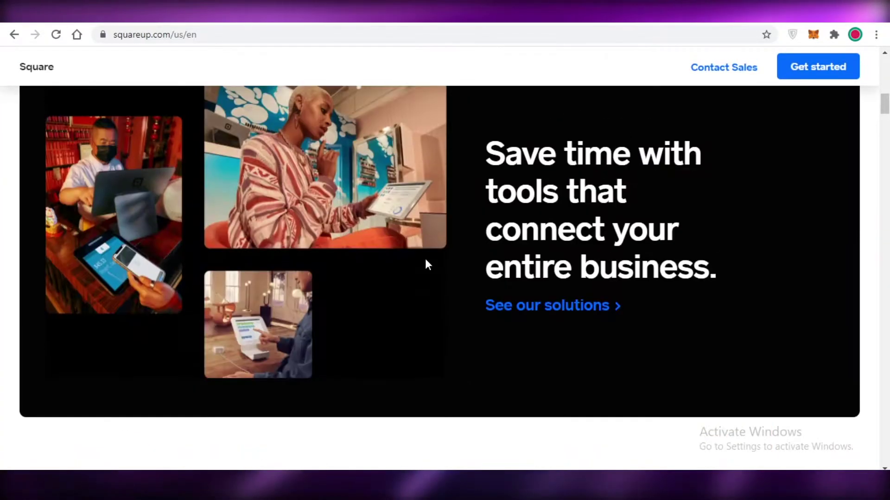
{"action": "scroll", "coordinate": [427, 265], "scroll_direction": "up", "scroll_amount": 5}
{"action": "scroll", "coordinate": [277, 194], "scroll_direction": "down", "scroll_amount": 10}
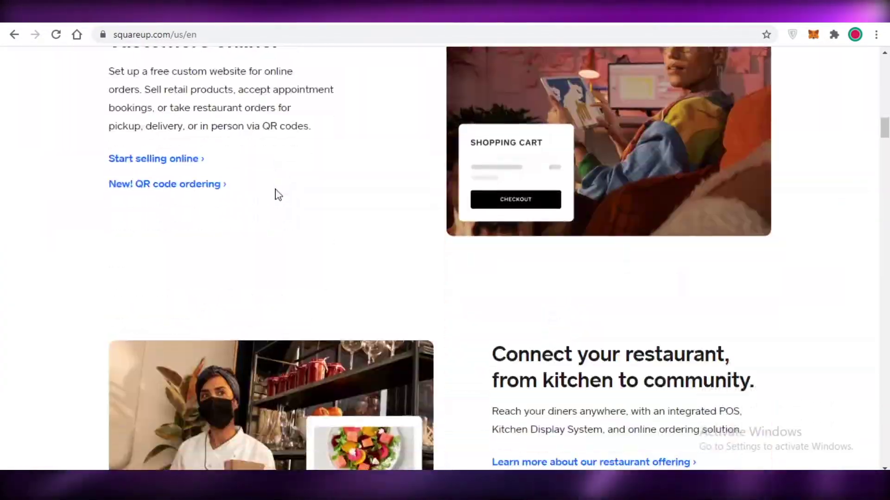
{"action": "scroll", "coordinate": [277, 194], "scroll_direction": "up", "scroll_amount": 3}
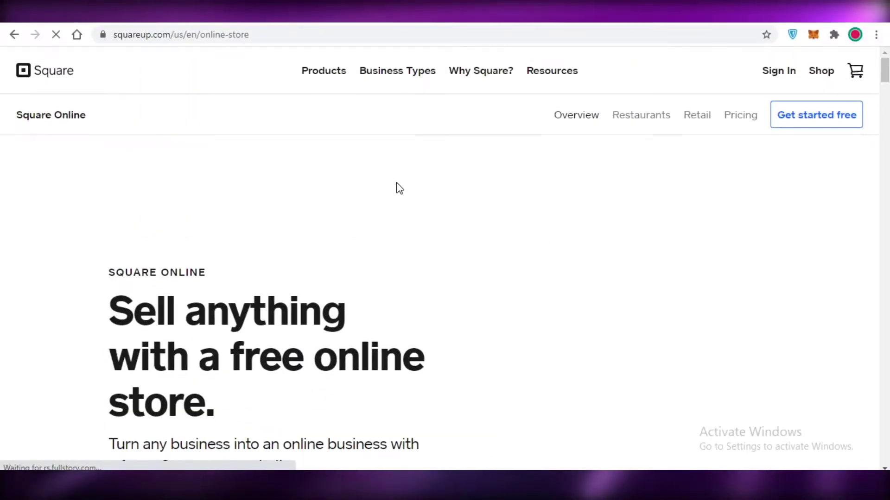
Step: Review the Square Online overview and start the free sign-up, checking the account form's fields
{"action": "scroll", "coordinate": [310, 236], "scroll_direction": "down", "scroll_amount": 15}
{"action": "scroll", "coordinate": [279, 239], "scroll_direction": "up", "scroll_amount": 1}
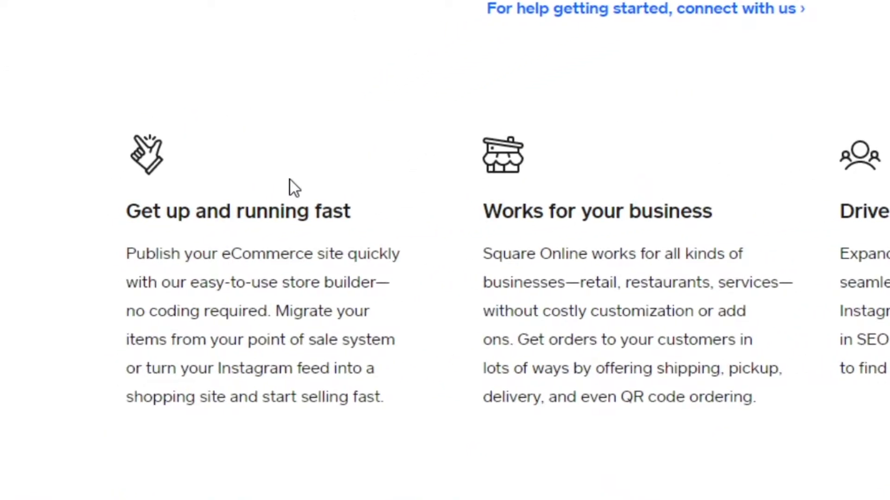
{"action": "scroll", "coordinate": [290, 186], "scroll_direction": "down", "scroll_amount": 8}
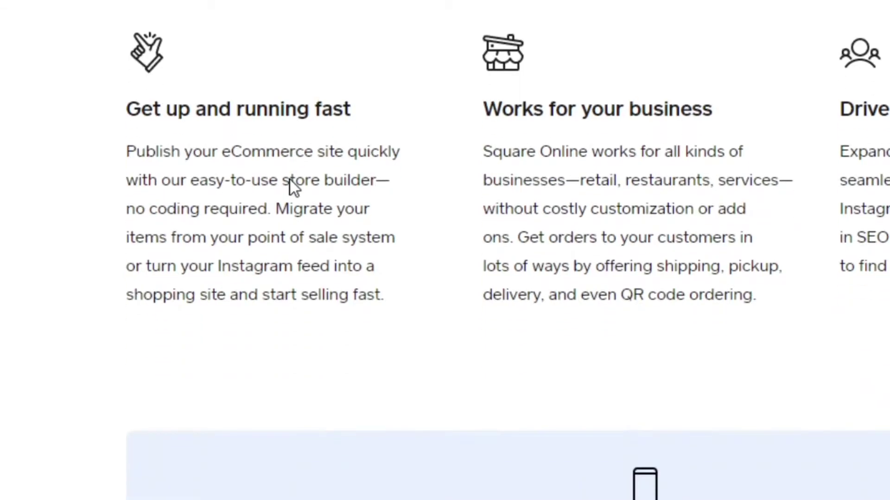
{"action": "scroll", "coordinate": [662, 189], "scroll_direction": "up", "scroll_amount": 10}
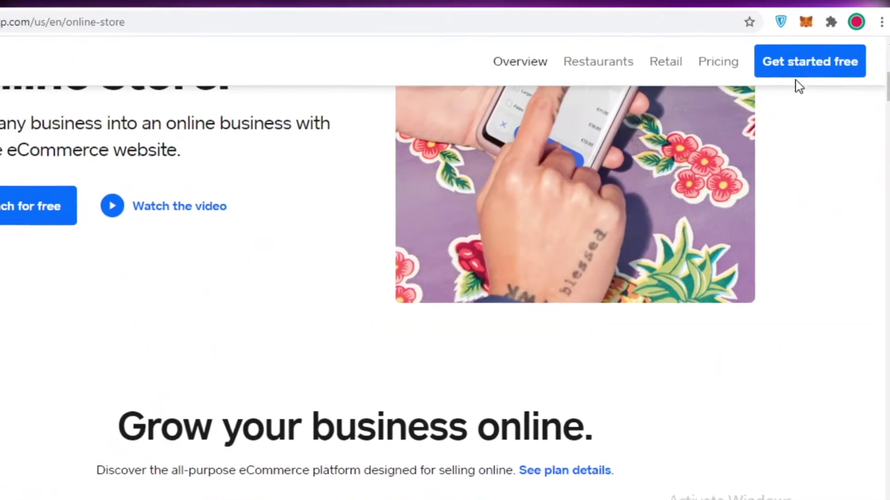
{"action": "left_click", "coordinate": [795, 63]}
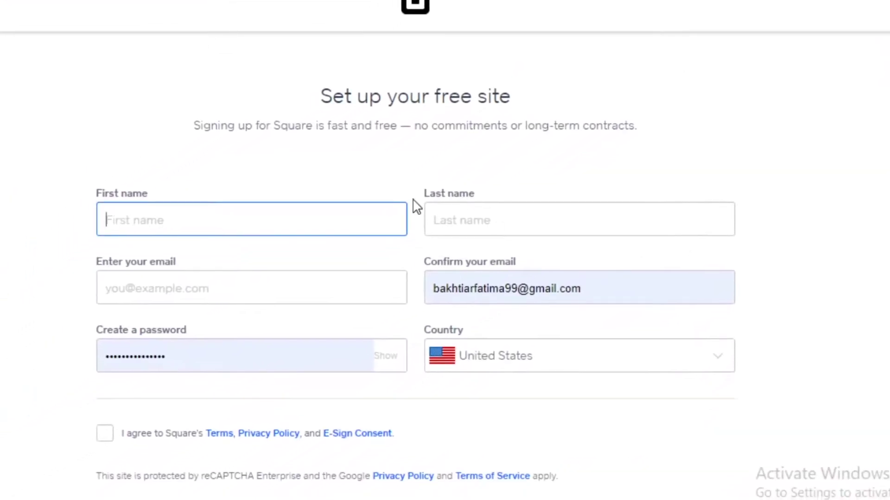
{"action": "scroll", "coordinate": [312, 268], "scroll_direction": "down", "scroll_amount": 2}
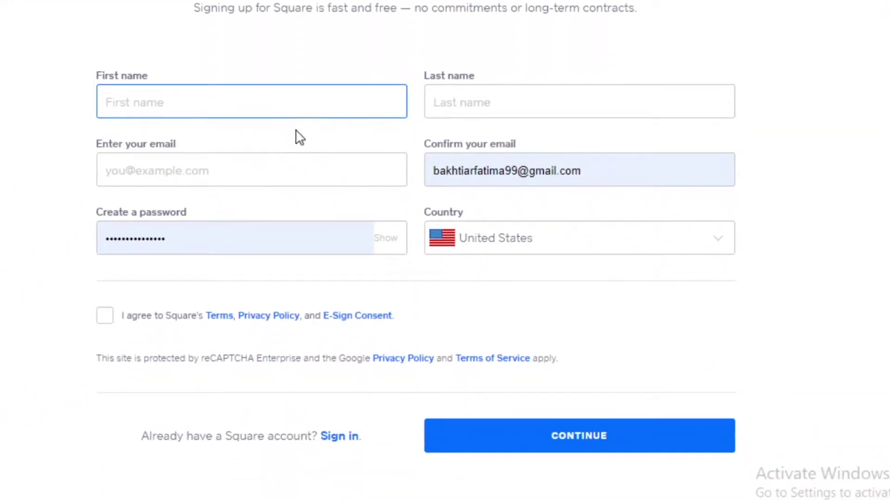
{"action": "scroll", "coordinate": [349, 182], "scroll_direction": "up", "scroll_amount": 2}
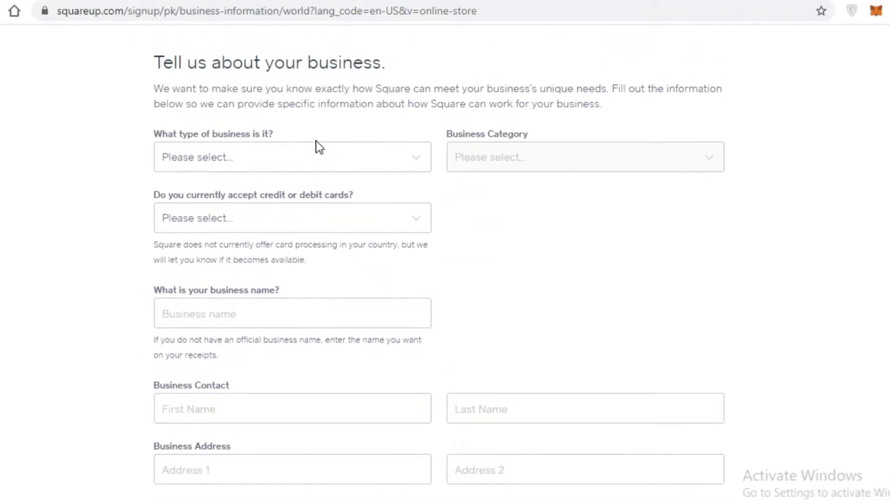
Step: Set the business type to Health Care and Fitness and the business category to Other
{"action": "left_click", "coordinate": [317, 150]}
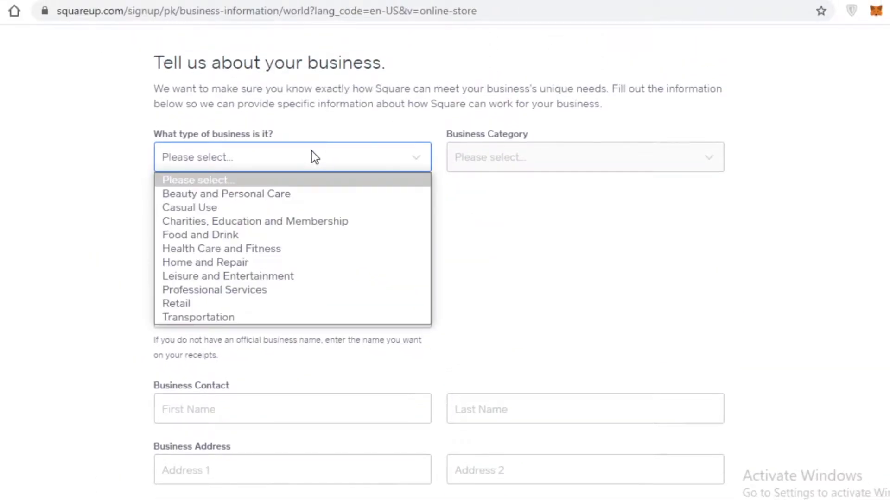
{"action": "left_click", "coordinate": [211, 252]}
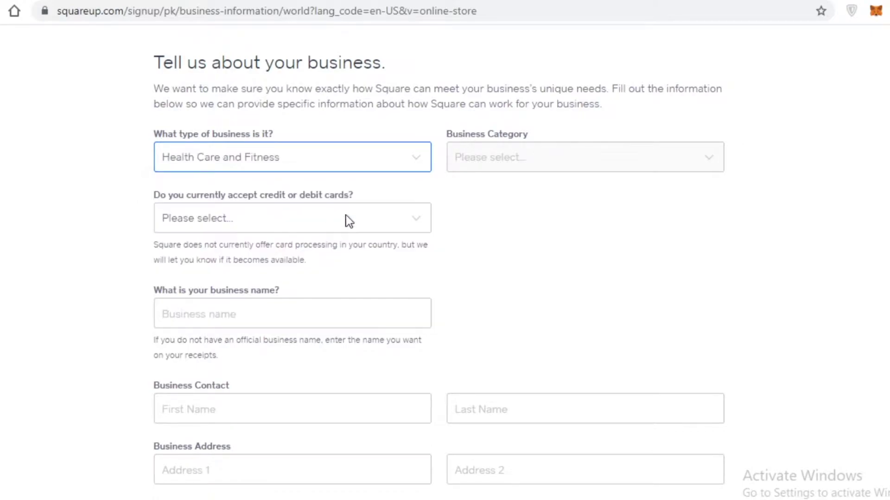
{"action": "left_click", "coordinate": [491, 160]}
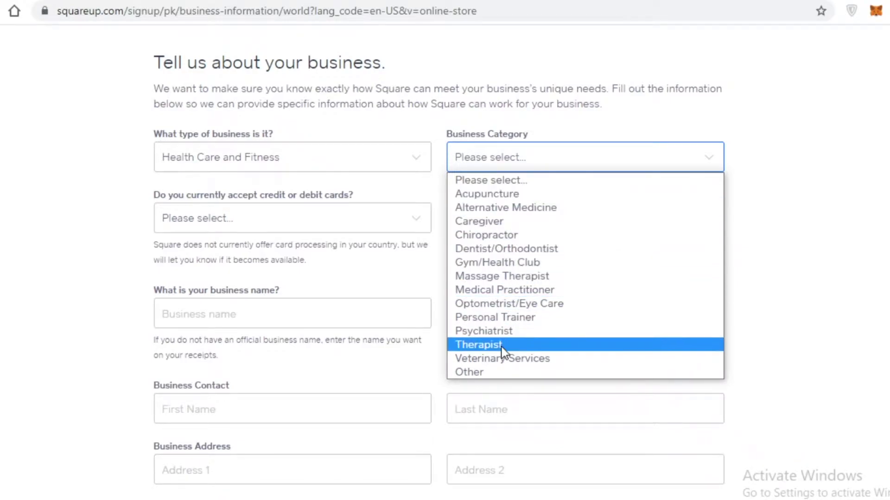
{"action": "left_click", "coordinate": [461, 372]}
{"action": "left_click", "coordinate": [256, 216]}
Step: Set the business type to Retail and the business category to Jewelry and Watches
{"action": "left_click", "coordinate": [274, 154]}
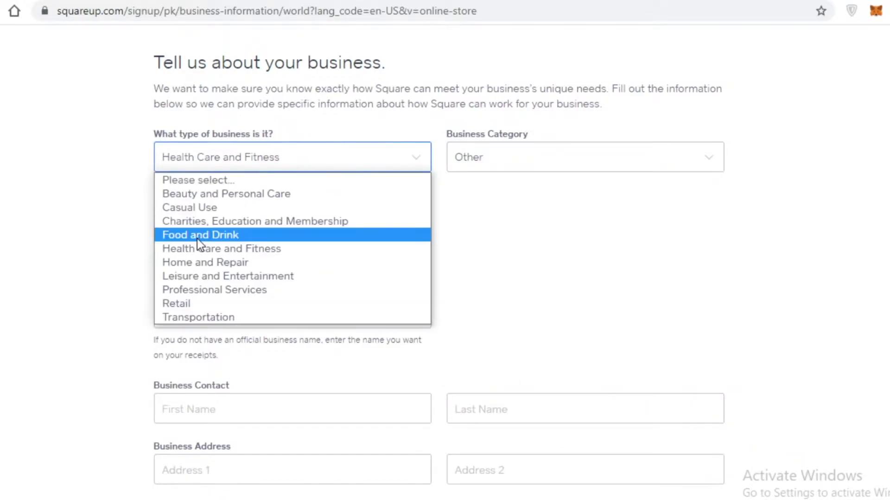
{"action": "left_click", "coordinate": [203, 306]}
{"action": "left_click", "coordinate": [538, 156]}
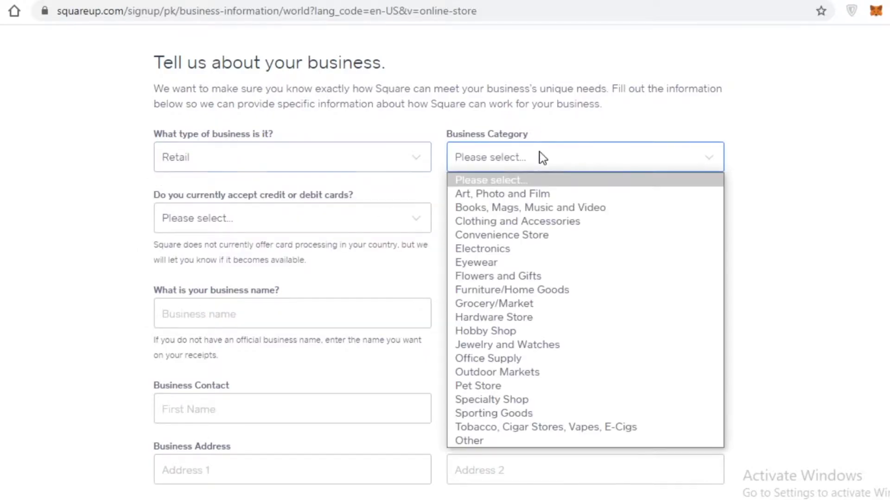
{"action": "left_click", "coordinate": [497, 199]}
{"action": "key", "text": "space"}
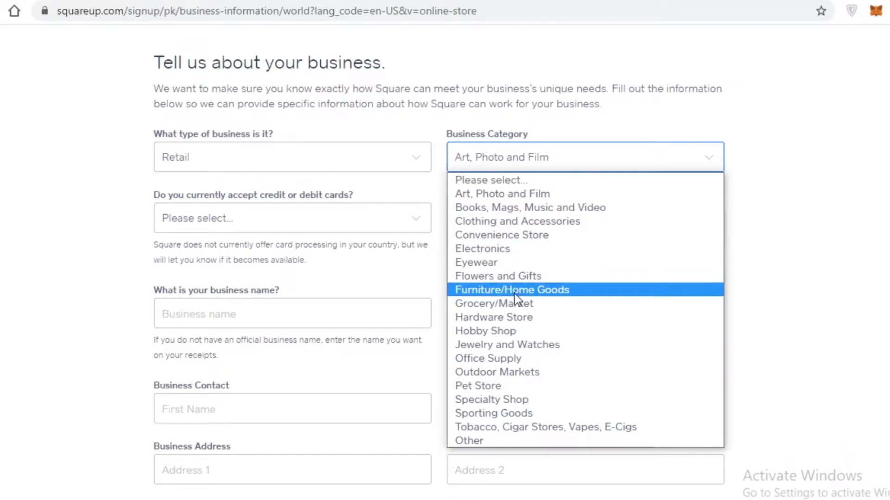
{"action": "left_click", "coordinate": [495, 346]}
Step: State that the business accepts credit cards and fill in the business name and address from the saved entry
{"action": "left_click", "coordinate": [273, 225]}
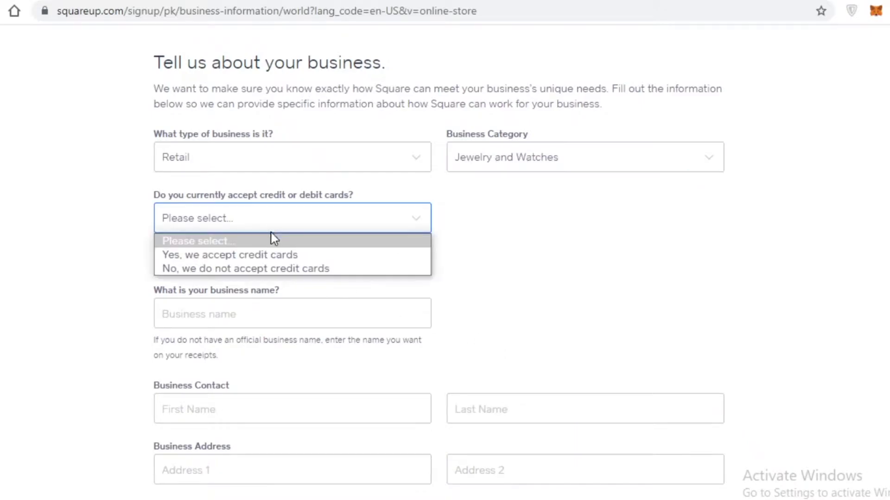
{"action": "left_click", "coordinate": [258, 255]}
{"action": "left_click", "coordinate": [238, 315]}
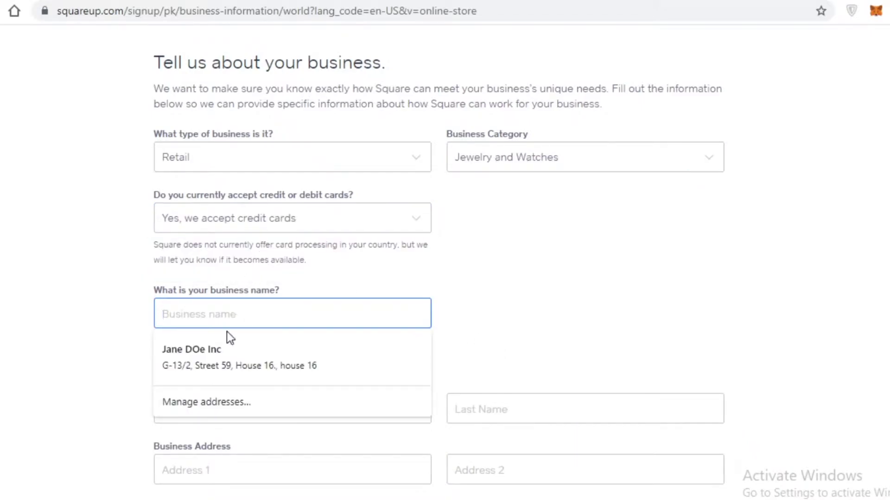
{"action": "left_click", "coordinate": [227, 345]}
Step: Check the completed business information and finish the sign-up to reach the Square Dashboard
{"action": "scroll", "coordinate": [84, 253], "scroll_direction": "down", "scroll_amount": 3}
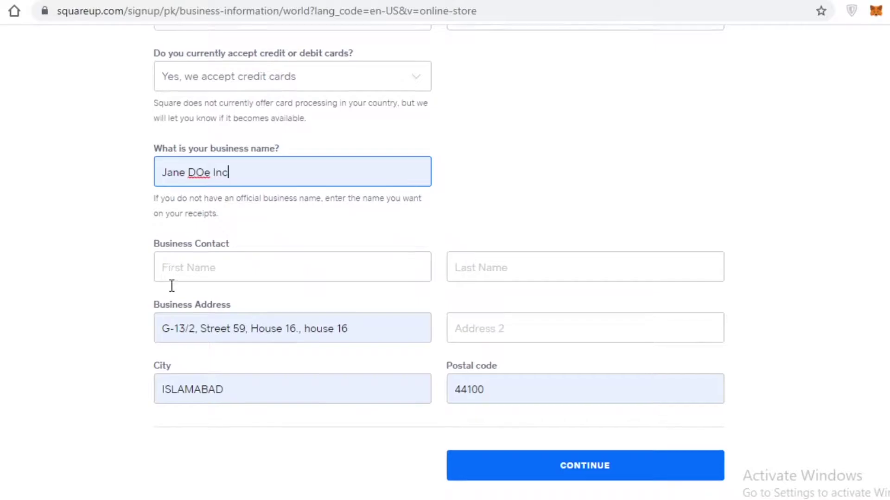
{"action": "scroll", "coordinate": [171, 286], "scroll_direction": "up", "scroll_amount": 5}
{"action": "left_click", "coordinate": [214, 482]}
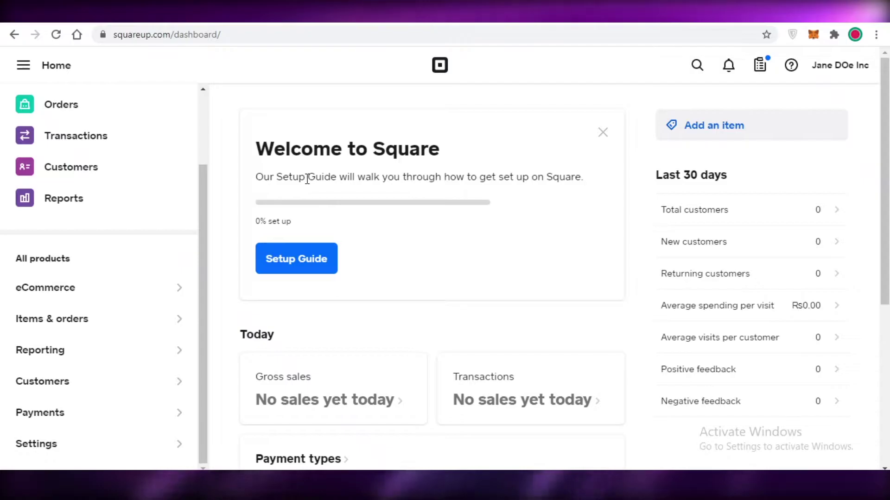
Step: Dismiss the Welcome to Square card, then view the Setup Guide and close it again
{"action": "left_click", "coordinate": [604, 132]}
{"action": "left_click", "coordinate": [768, 72]}
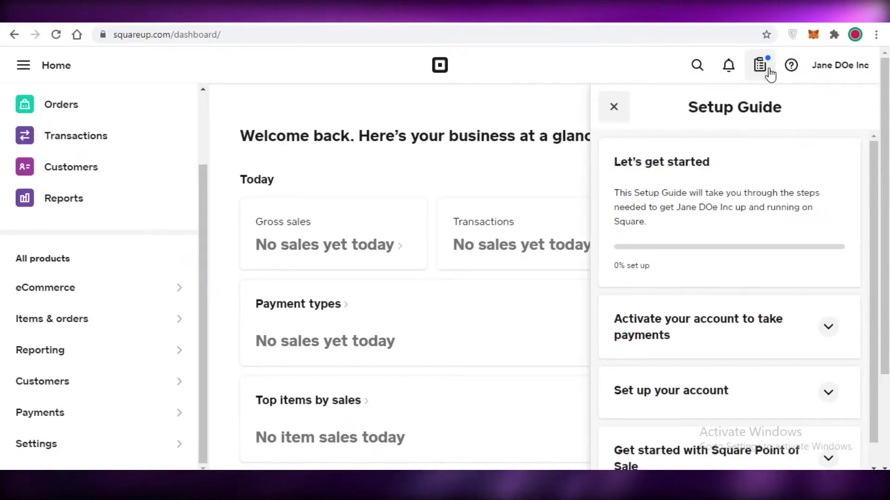
{"action": "left_click", "coordinate": [761, 70]}
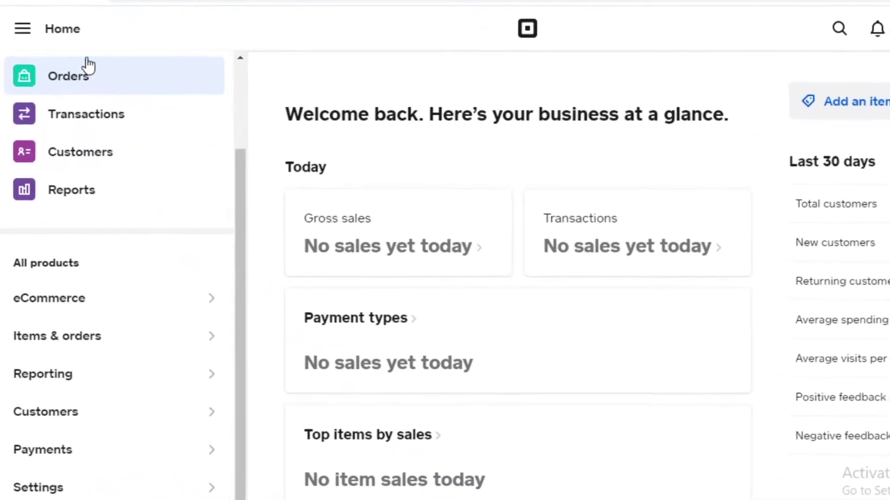
Step: Look through the options under eCommerce, Items & orders, Reporting, Customers, Payments and Settings in the product list
{"action": "left_click", "coordinate": [24, 52]}
{"action": "left_click", "coordinate": [23, 29]}
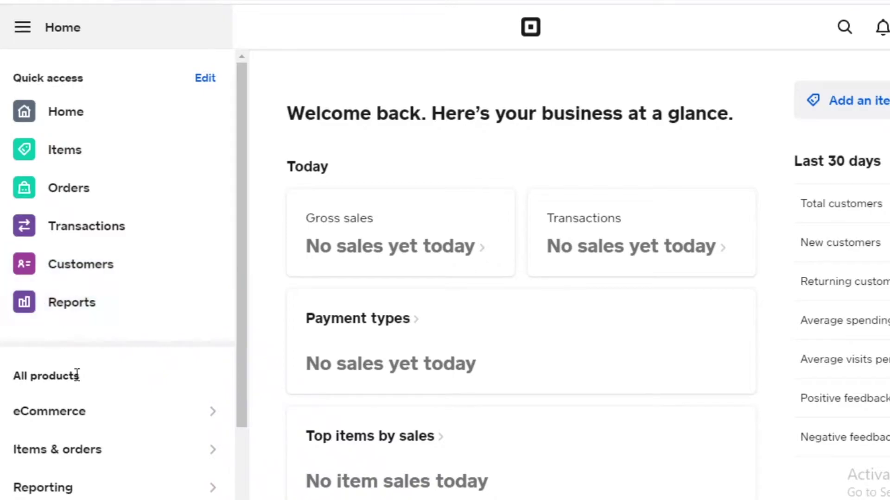
{"action": "scroll", "coordinate": [75, 376], "scroll_direction": "down", "scroll_amount": 2}
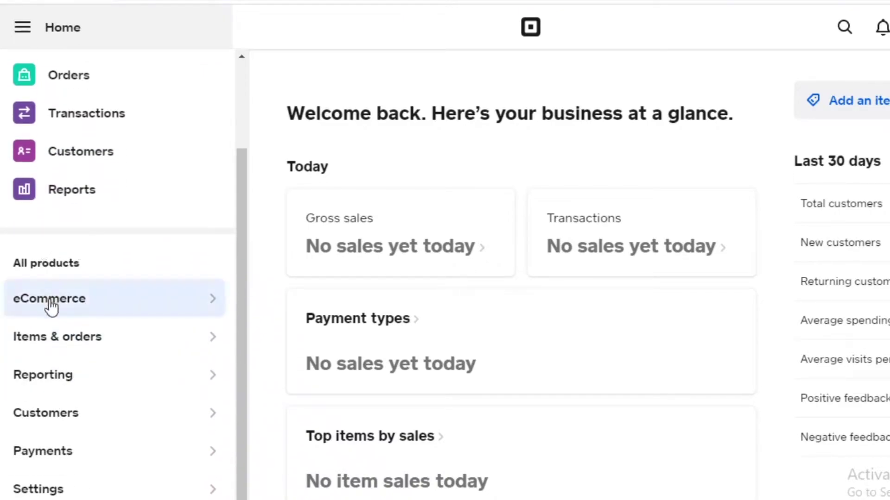
{"action": "left_click", "coordinate": [219, 305]}
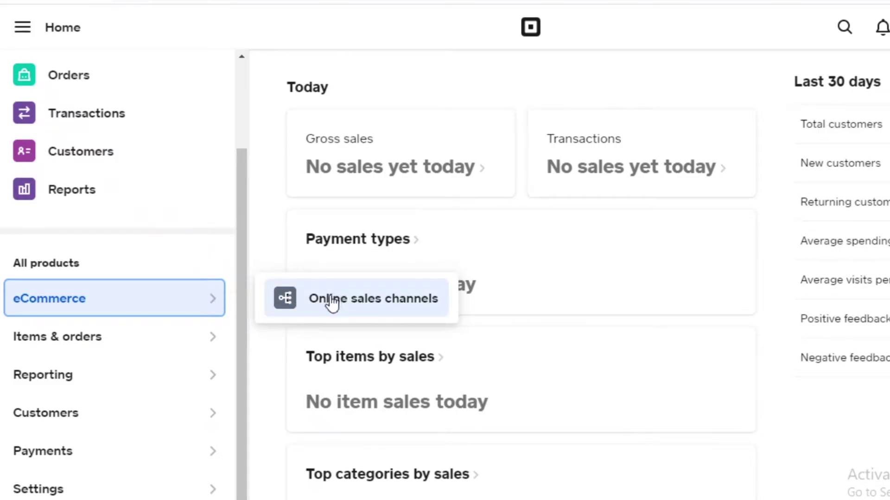
{"action": "left_click", "coordinate": [213, 341]}
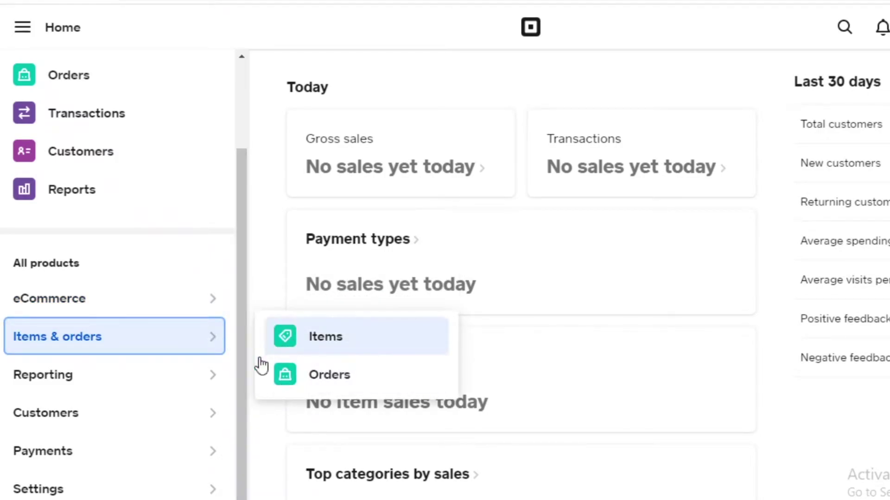
{"action": "left_click", "coordinate": [224, 374]}
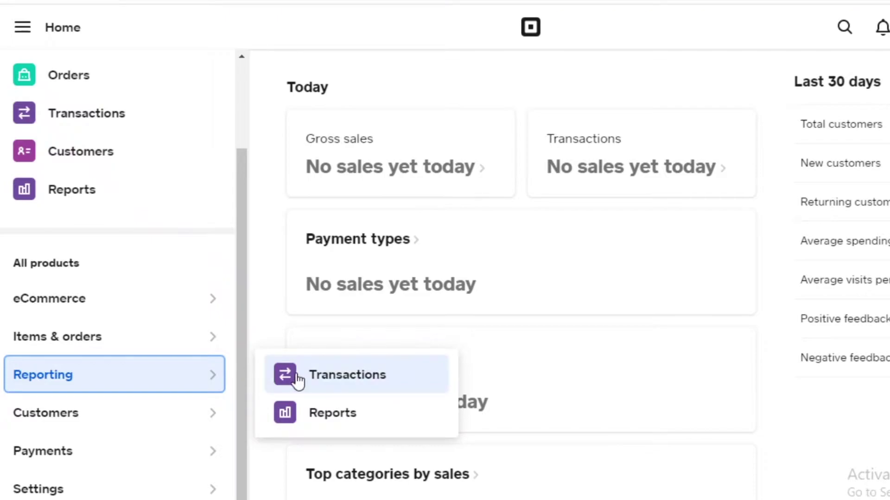
{"action": "left_click", "coordinate": [153, 415]}
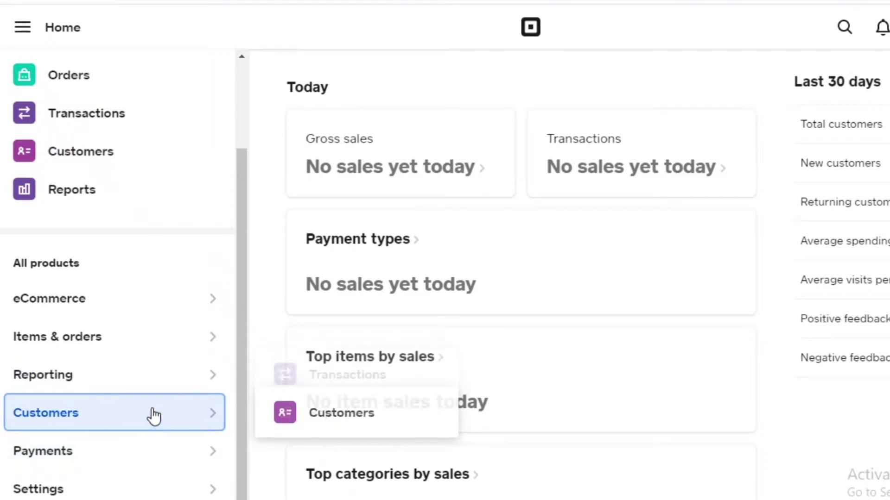
{"action": "left_click", "coordinate": [153, 458]}
{"action": "scroll", "coordinate": [186, 491], "scroll_direction": "down", "scroll_amount": 2}
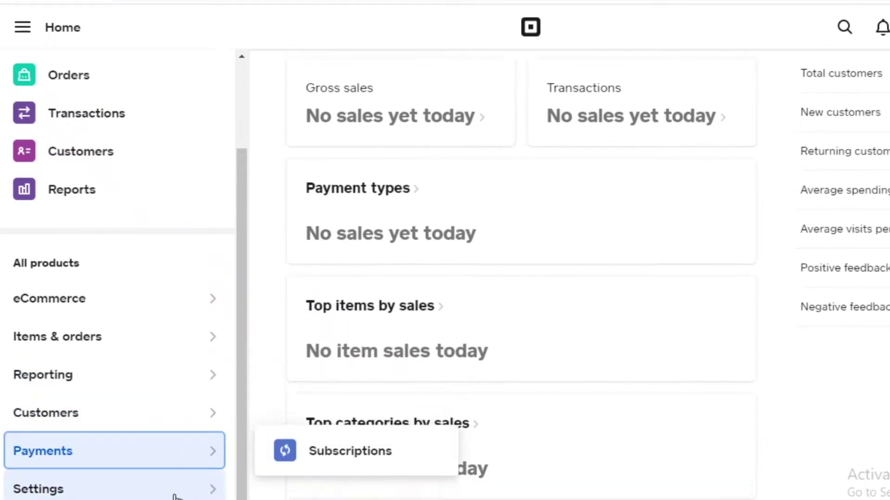
{"action": "left_click", "coordinate": [150, 491]}
{"action": "scroll", "coordinate": [139, 476], "scroll_direction": "up", "scroll_amount": 3}
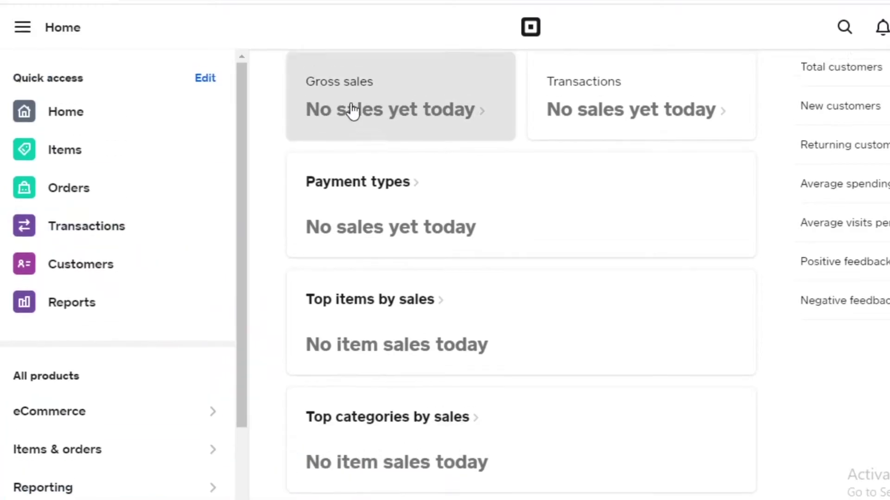
Step: Look over the business overview on the dashboard home page and view the options of the account menu
{"action": "scroll", "coordinate": [347, 109], "scroll_direction": "up", "scroll_amount": 3}
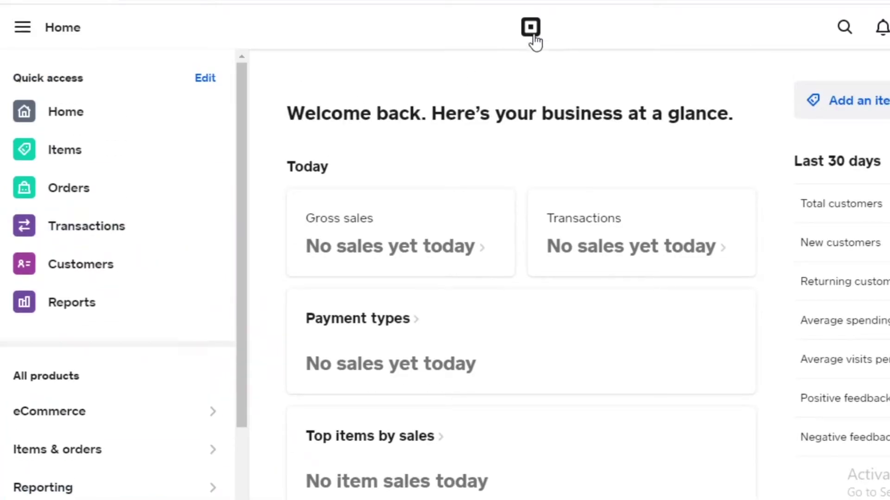
{"action": "scroll", "coordinate": [447, 219], "scroll_direction": "down", "scroll_amount": 3}
{"action": "scroll", "coordinate": [404, 211], "scroll_direction": "up", "scroll_amount": 3}
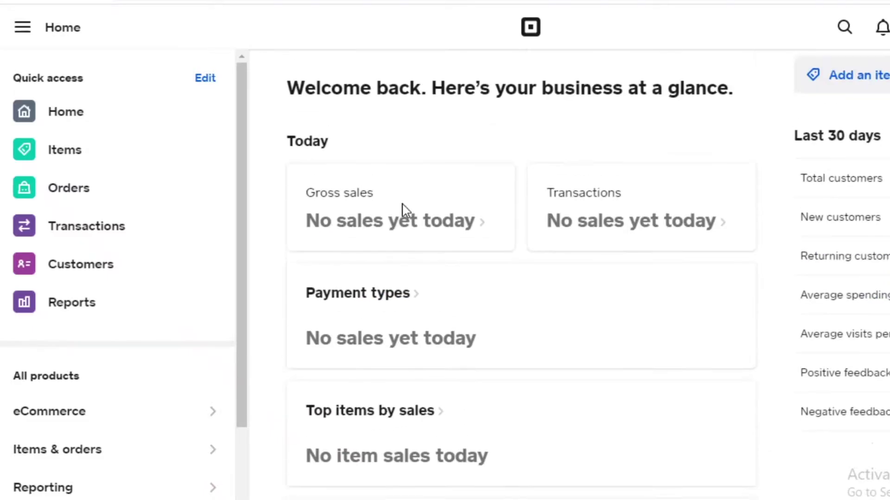
{"action": "scroll", "coordinate": [404, 208], "scroll_direction": "up", "scroll_amount": 1}
{"action": "left_click", "coordinate": [39, 27]}
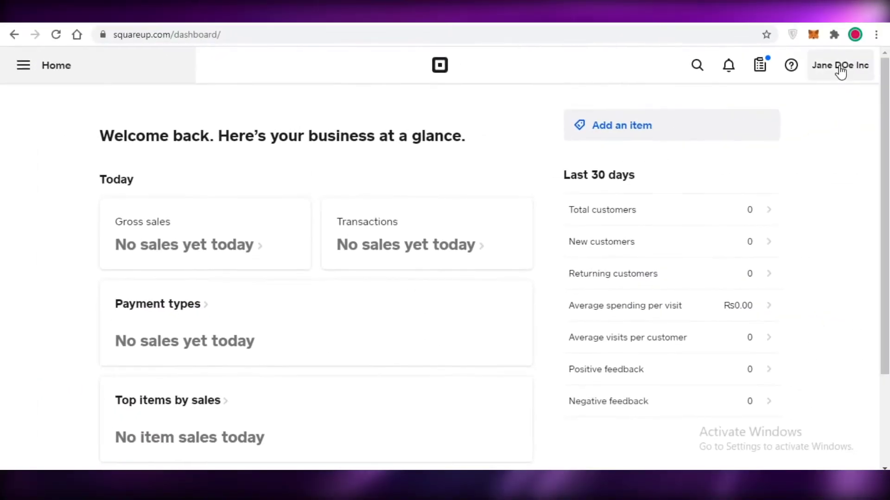
{"action": "left_click", "coordinate": [841, 69]}
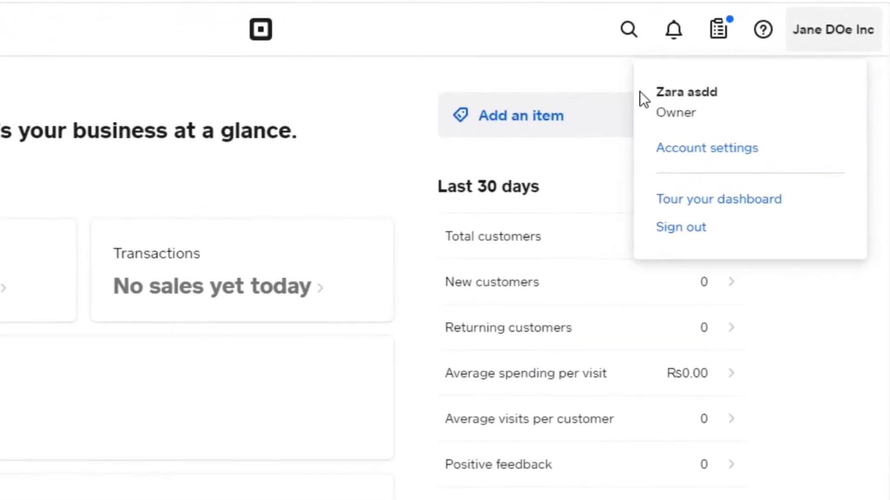
{"action": "left_click", "coordinate": [750, 99]}
Step: Examine the Setup Guide, including the tasks under "Activate your account to take payments", and close it
{"action": "left_click", "coordinate": [717, 43]}
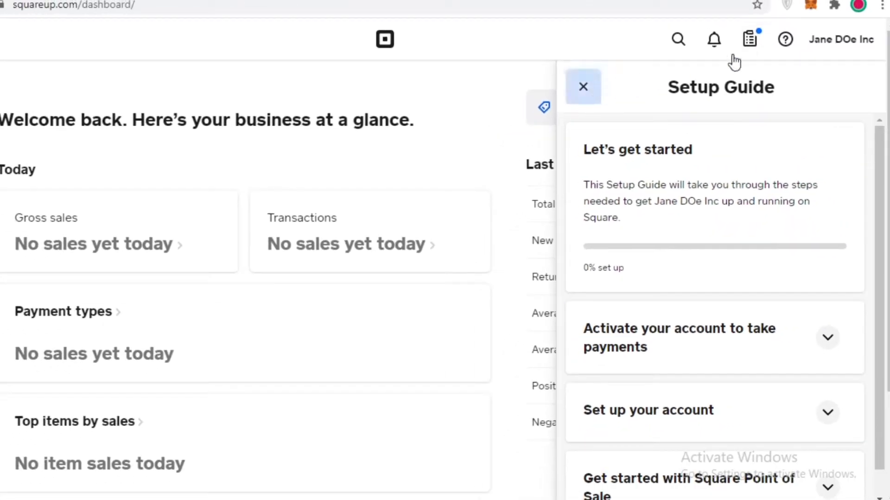
{"action": "left_click", "coordinate": [750, 41]}
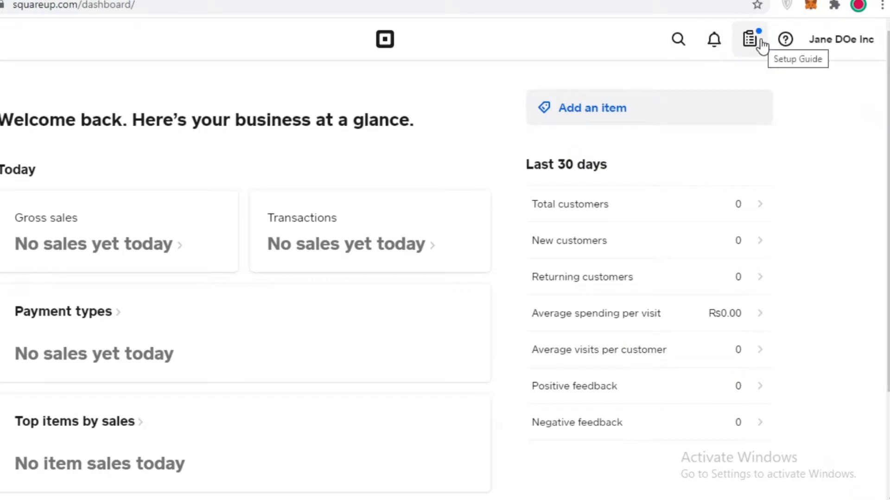
{"action": "left_click", "coordinate": [760, 42]}
{"action": "scroll", "coordinate": [673, 171], "scroll_direction": "down", "scroll_amount": 1}
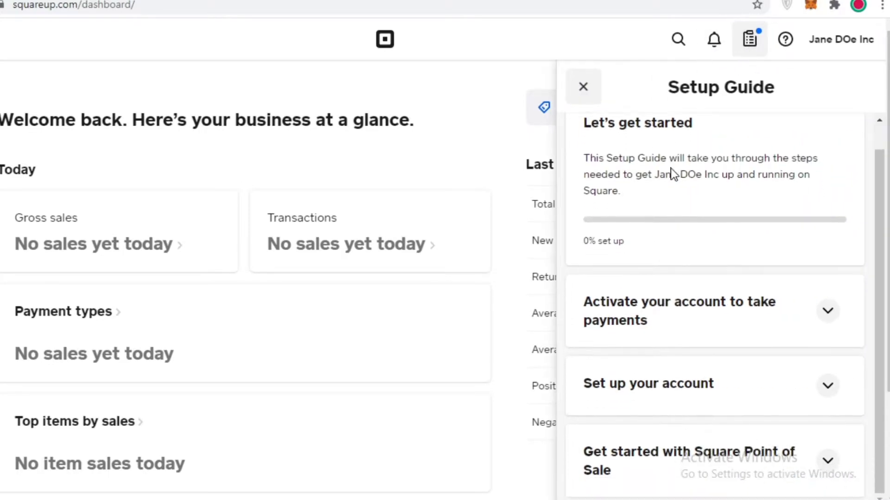
{"action": "left_click", "coordinate": [769, 321]}
{"action": "scroll", "coordinate": [742, 259], "scroll_direction": "down", "scroll_amount": 5}
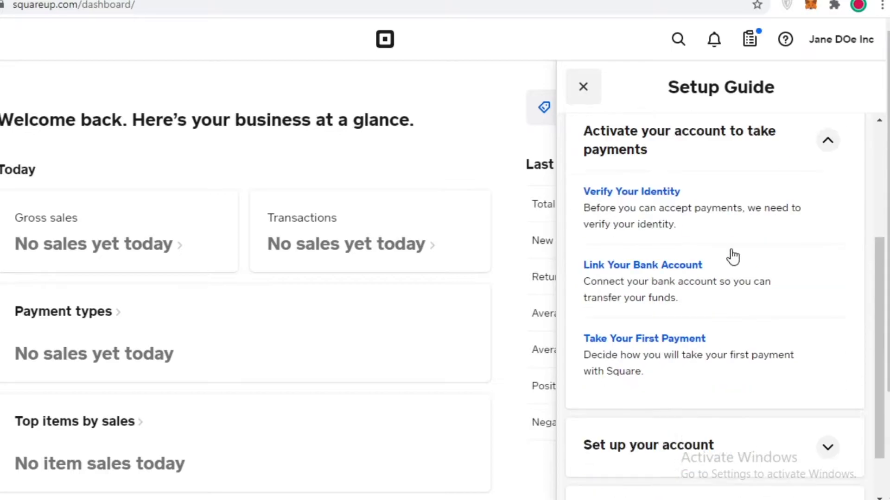
{"action": "scroll", "coordinate": [763, 209], "scroll_direction": "up", "scroll_amount": 2}
{"action": "scroll", "coordinate": [673, 131], "scroll_direction": "up", "scroll_amount": 4}
{"action": "scroll", "coordinate": [674, 292], "scroll_direction": "down", "scroll_amount": 7}
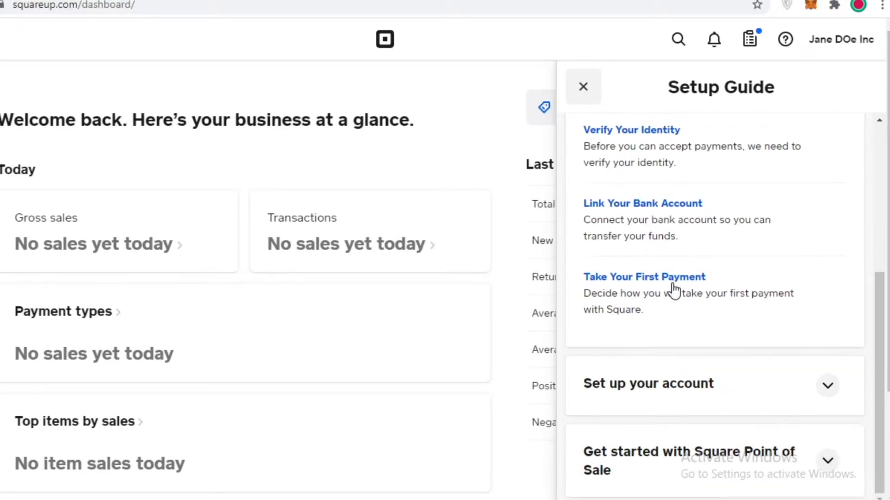
{"action": "left_click", "coordinate": [597, 89]}
{"action": "scroll", "coordinate": [227, 215], "scroll_direction": "up", "scroll_amount": 3}
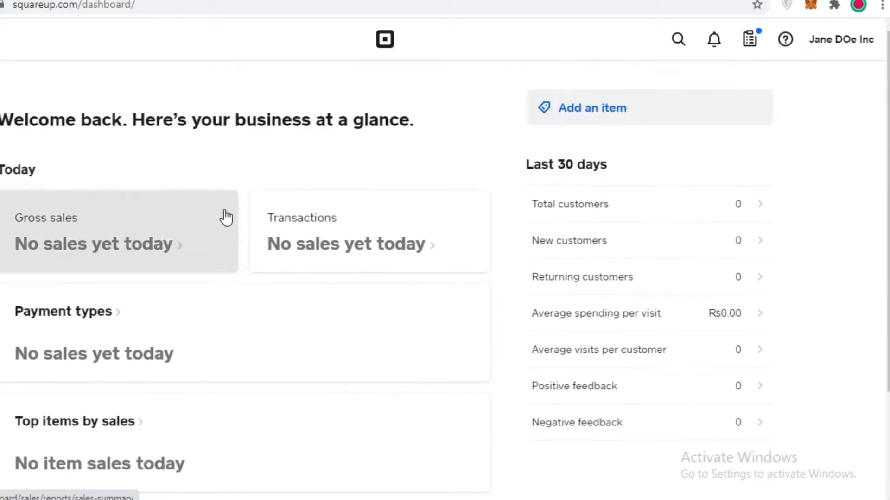
Step: Go to the item library and start creating a new item named Necklace
{"action": "scroll", "coordinate": [117, 313], "scroll_direction": "left", "scroll_amount": 3}
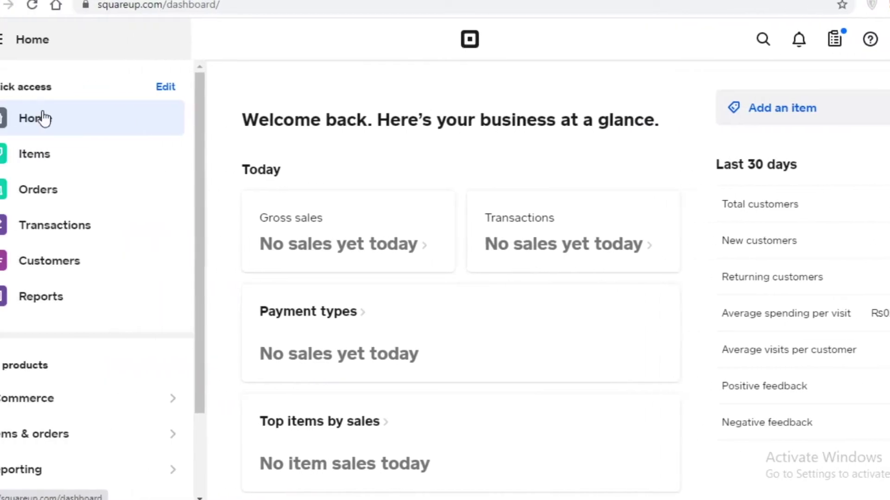
{"action": "left_click", "coordinate": [63, 154]}
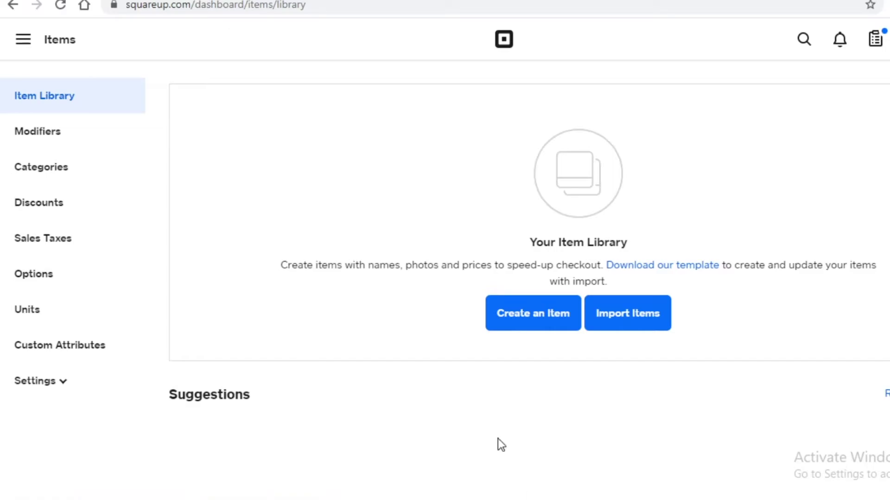
{"action": "left_click", "coordinate": [559, 314]}
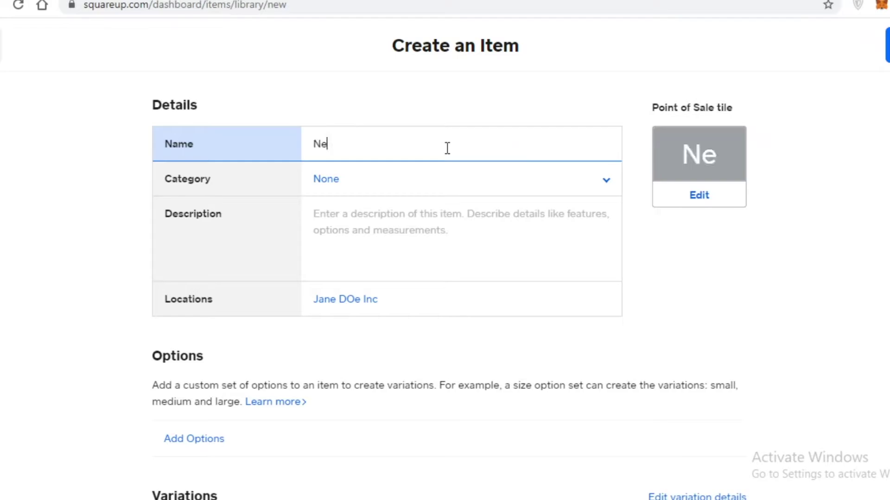
Step: Create a new category named Necklace and assign it to the item
{"action": "left_click", "coordinate": [421, 190]}
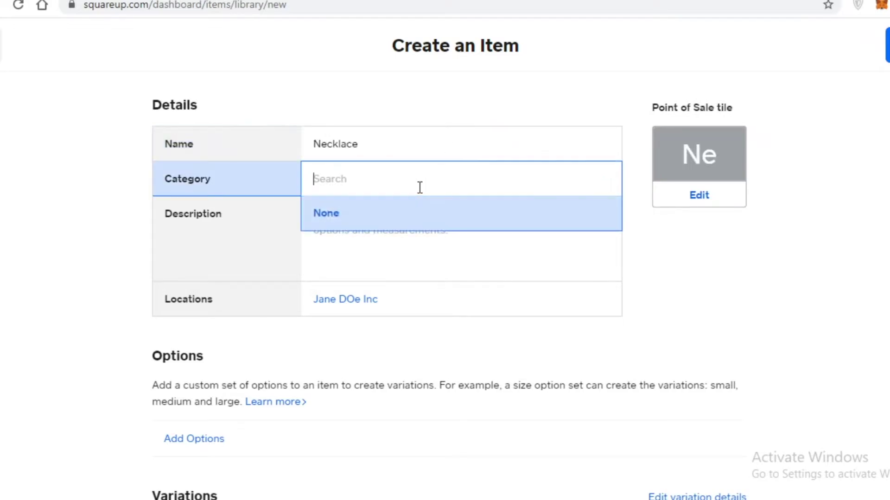
{"action": "left_click", "coordinate": [386, 214]}
{"action": "type", "text": "Necklace"}
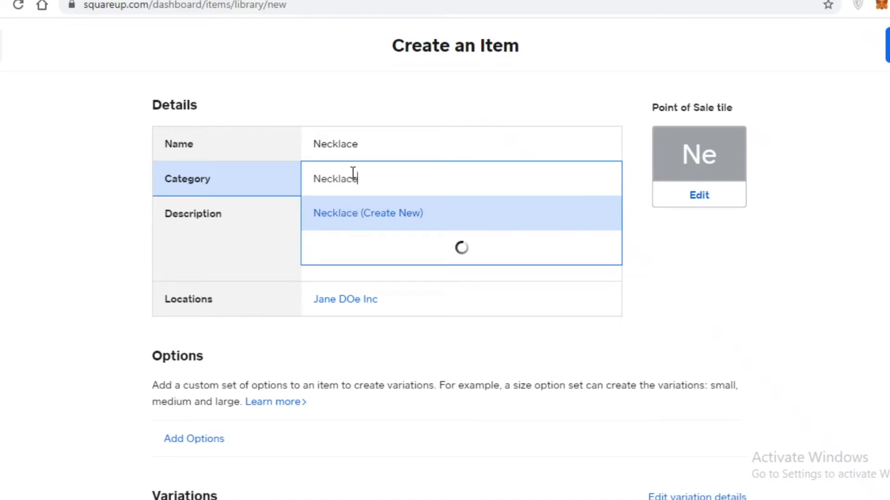
{"action": "key", "text": "Return"}
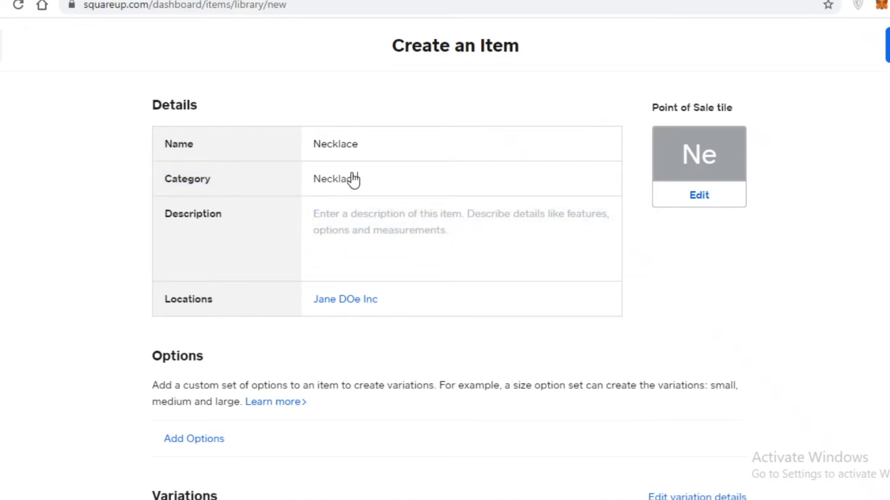
Step: Rename the item Clover Necklace and enter the placeholder text Ajsaiopfdjas as its description
{"action": "left_click", "coordinate": [384, 135]}
{"action": "type", "text": "Clover"}
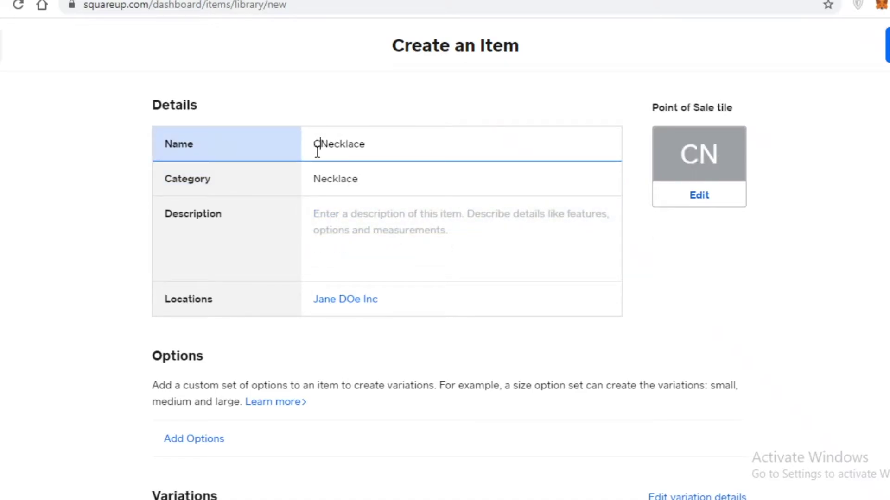
{"action": "left_click", "coordinate": [320, 224]}
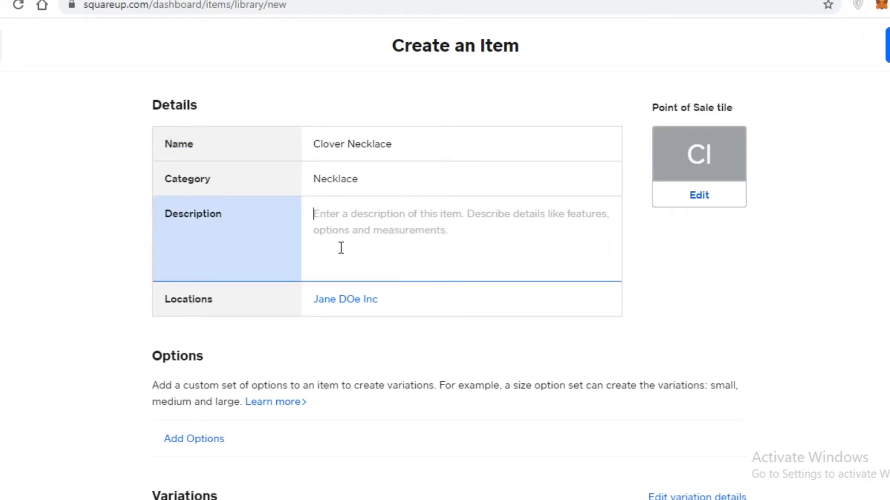
{"action": "type", "text": "Ajsaiopfdjas"}
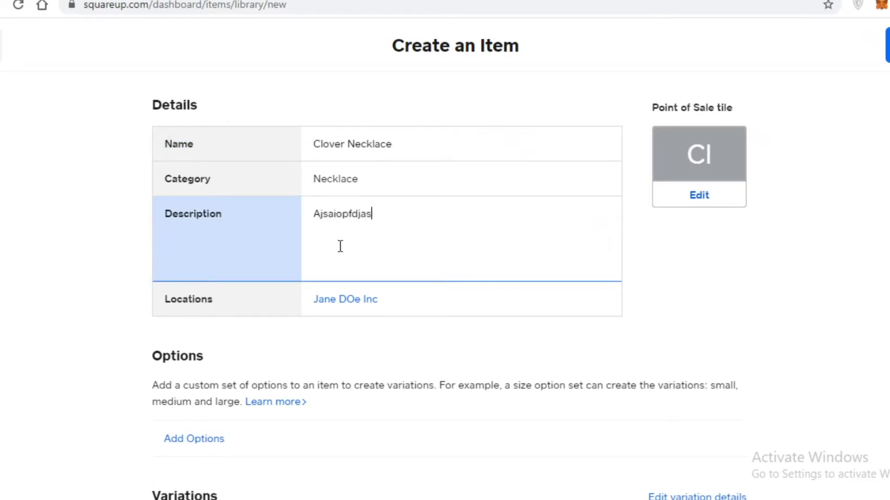
{"action": "key", "text": "BackSpace"}
{"action": "key", "text": "BackSpace"}
{"action": "key", "text": "BackSpace"}
{"action": "key", "text": "BackSpace"}
Step: Try pink and yellow for the item's Point of Sale tile, and settle on dark red as its colour
{"action": "scroll", "coordinate": [306, 268], "scroll_direction": "down", "scroll_amount": 2}
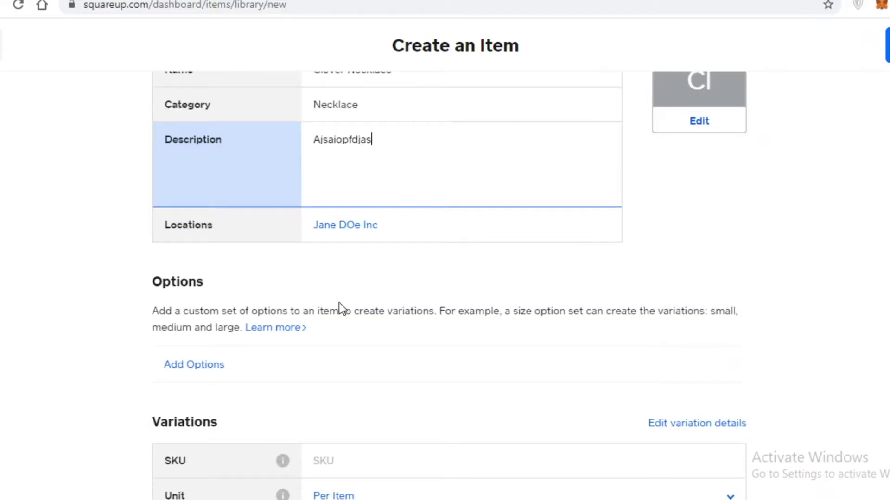
{"action": "scroll", "coordinate": [398, 273], "scroll_direction": "down", "scroll_amount": 2}
{"action": "scroll", "coordinate": [579, 200], "scroll_direction": "up", "scroll_amount": 4}
{"action": "left_click", "coordinate": [717, 190]}
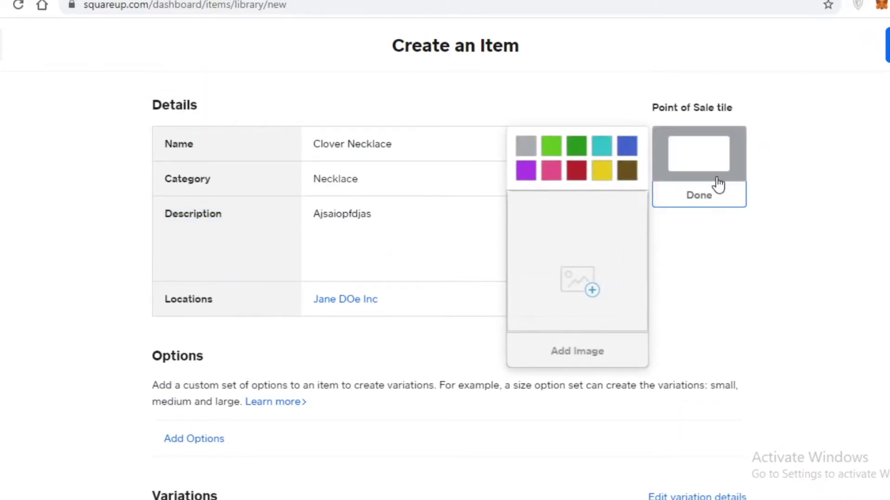
{"action": "left_click", "coordinate": [552, 170]}
{"action": "left_click", "coordinate": [601, 170]}
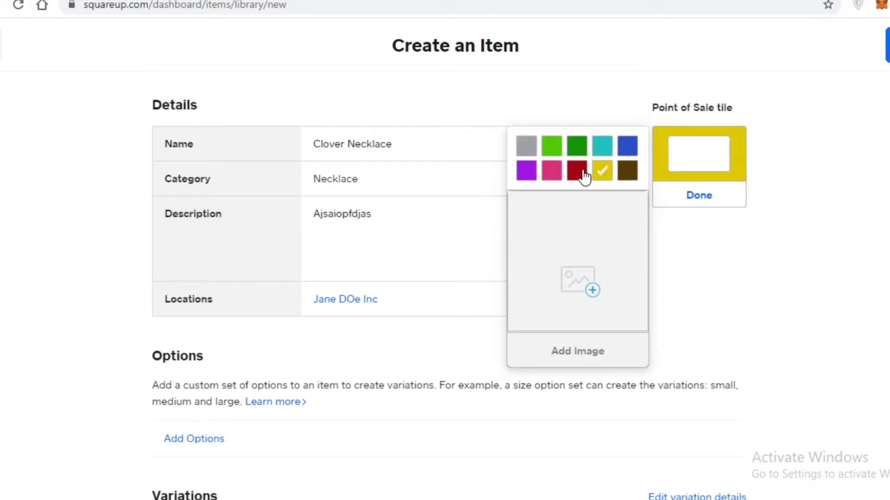
{"action": "left_click", "coordinate": [577, 171]}
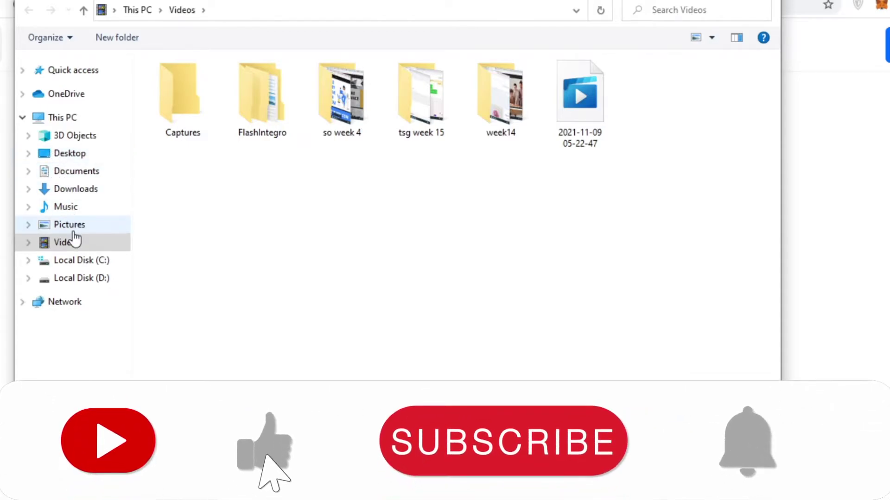
Step: Add the gold necklace2jpg image from the Downloads folder to the item's Point of Sale tile
{"action": "left_click", "coordinate": [69, 226]}
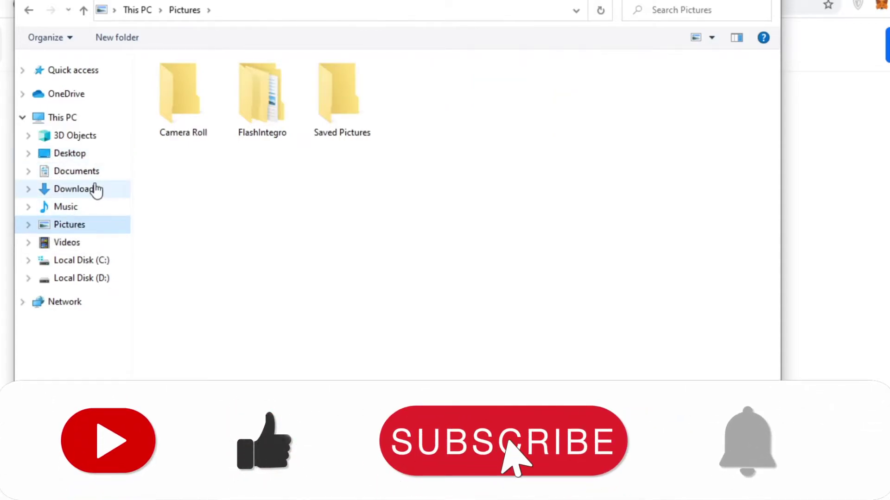
{"action": "left_click", "coordinate": [75, 191]}
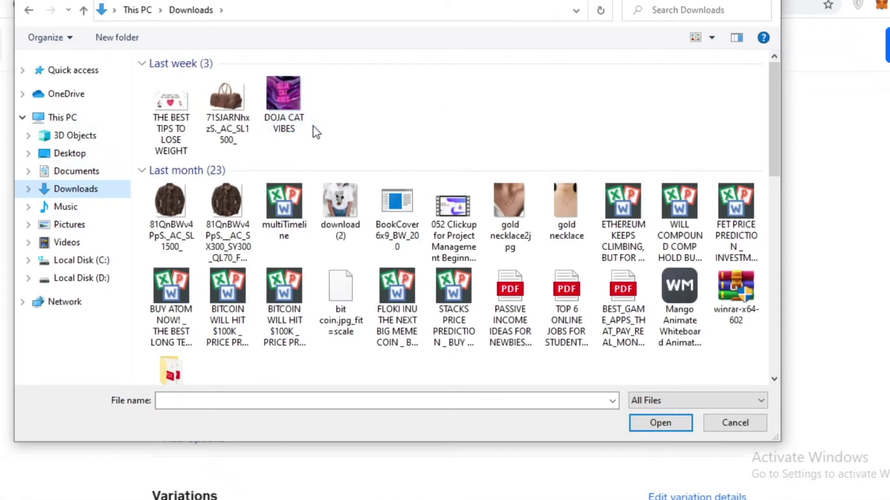
{"action": "left_click", "coordinate": [509, 211]}
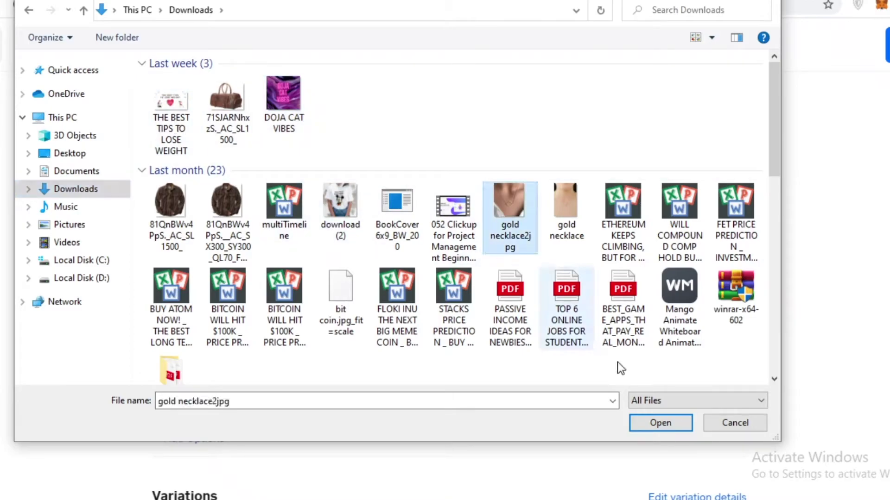
{"action": "left_click", "coordinate": [660, 423]}
{"action": "scroll", "coordinate": [816, 207], "scroll_direction": "down", "scroll_amount": 8}
{"action": "scroll", "coordinate": [830, 184], "scroll_direction": "up", "scroll_amount": 2}
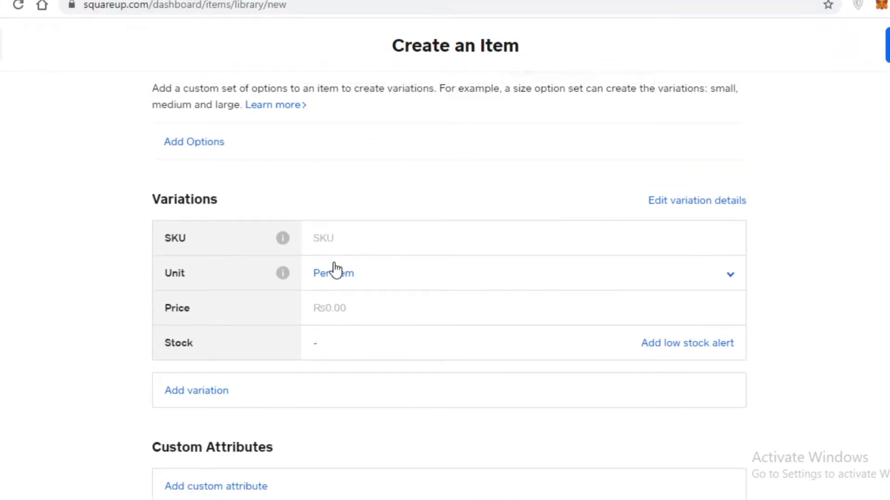
Step: Enter 2352 as the SKU of the Clover Necklace item's variation and view the SKU explanation
{"action": "left_click", "coordinate": [342, 228]}
{"action": "left_click", "coordinate": [346, 262]}
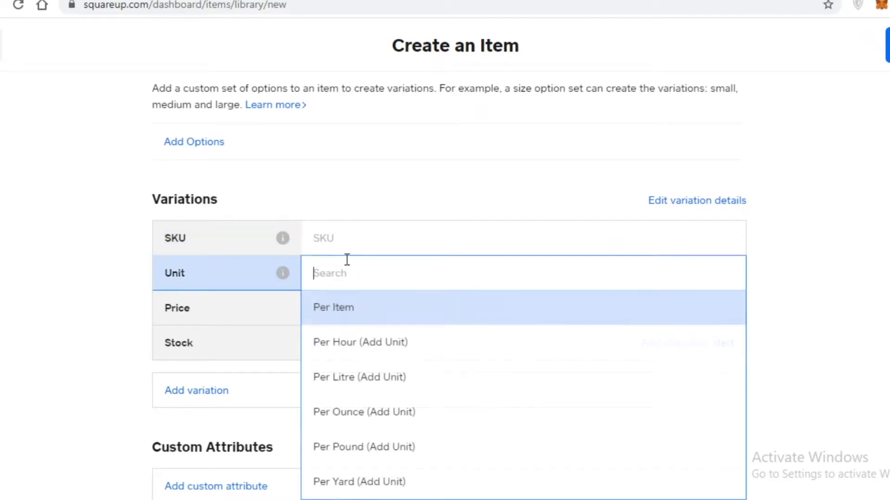
{"action": "left_click", "coordinate": [367, 237]}
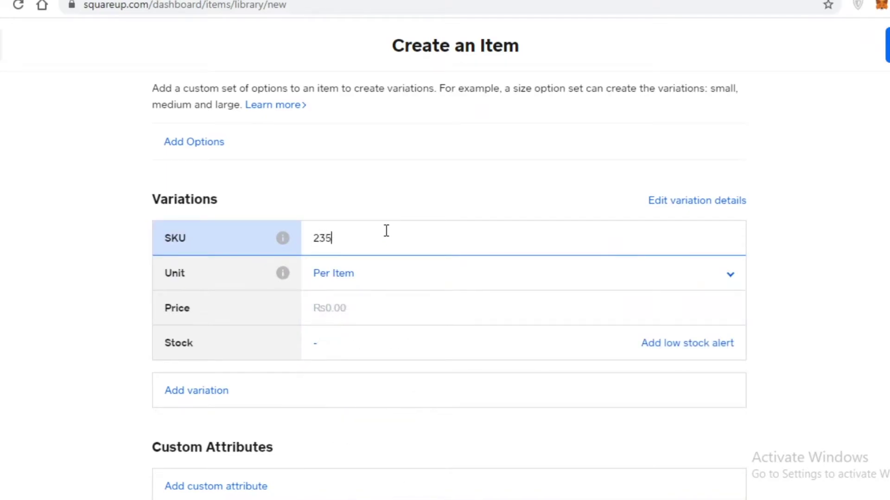
{"action": "left_click", "coordinate": [289, 238]}
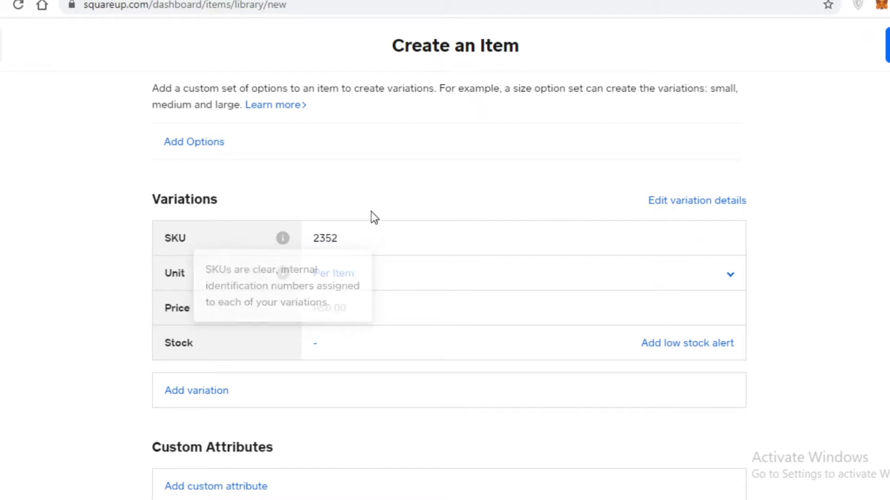
{"action": "scroll", "coordinate": [371, 215], "scroll_direction": "up", "scroll_amount": 5}
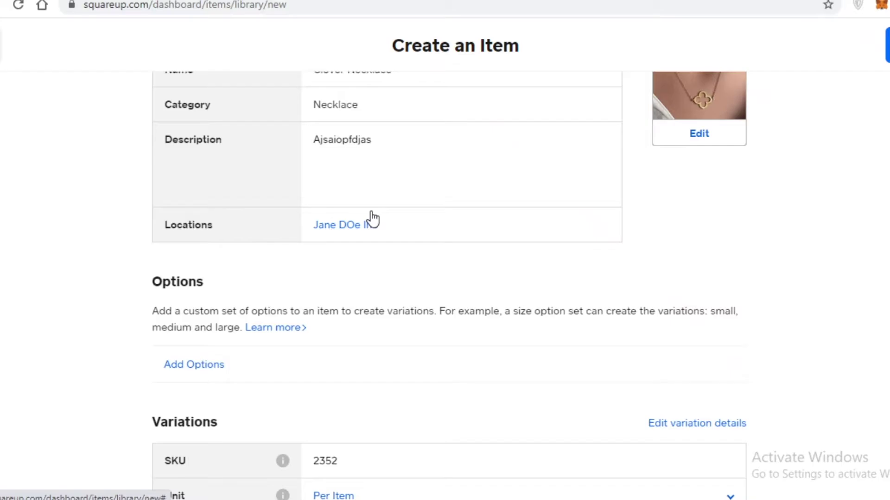
{"action": "scroll", "coordinate": [370, 232], "scroll_direction": "down", "scroll_amount": 5}
Step: Keep the variation's unit as Per Item and set its price to Rs86.00
{"action": "left_click", "coordinate": [362, 272]}
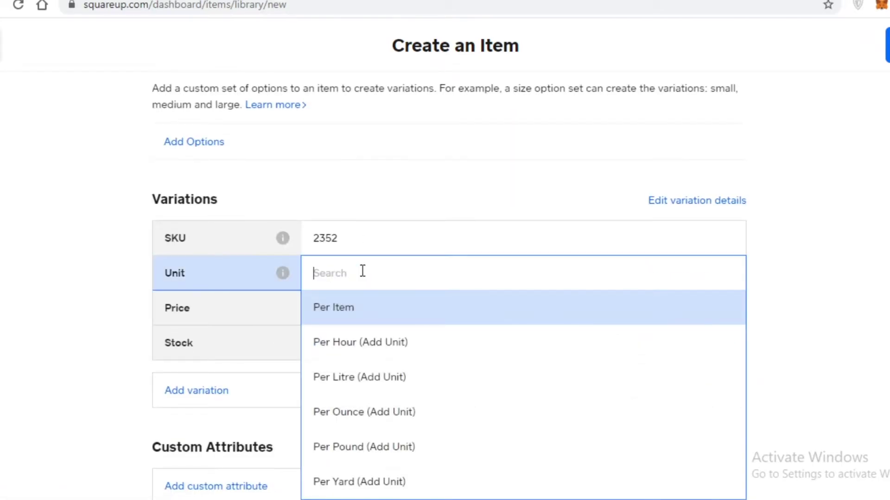
{"action": "scroll", "coordinate": [363, 271], "scroll_direction": "down", "scroll_amount": 2}
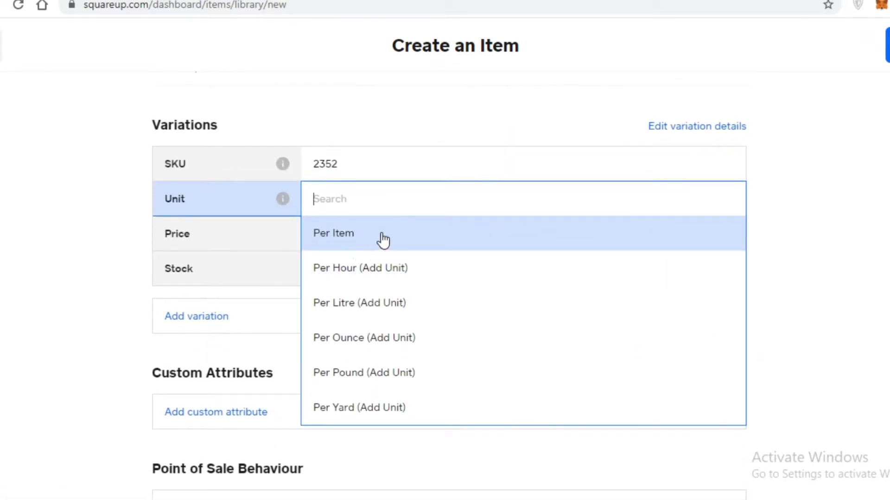
{"action": "left_click", "coordinate": [320, 239]}
{"action": "left_click", "coordinate": [349, 237]}
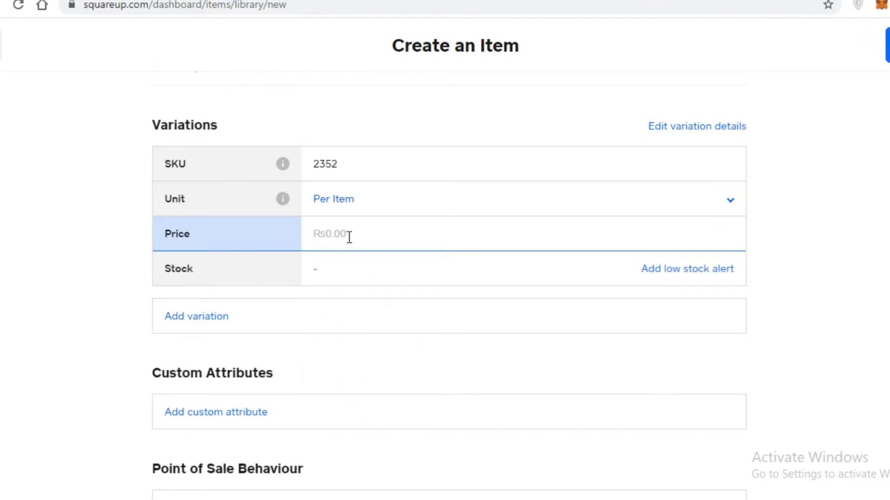
{"action": "type", "text": "86"}
{"action": "left_click", "coordinate": [369, 247]}
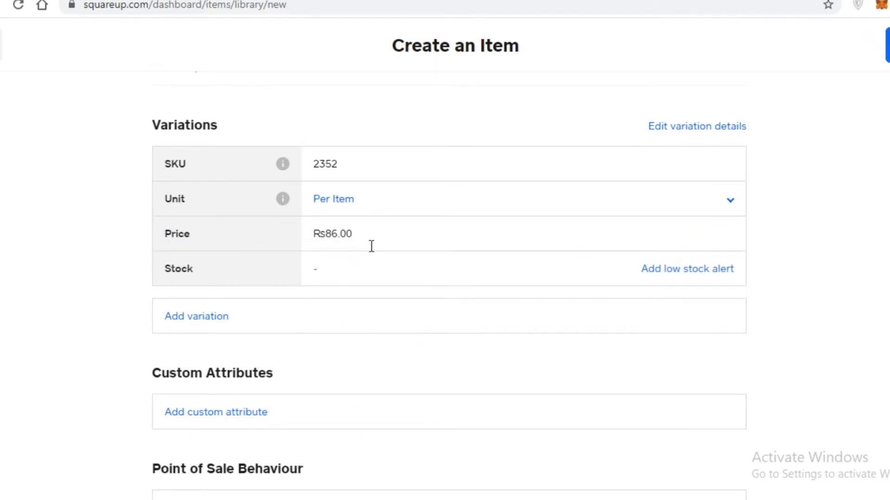
Step: Look through the variation's stock, details and custom attribute settings, then close them without adding an attribute
{"action": "left_click", "coordinate": [649, 273]}
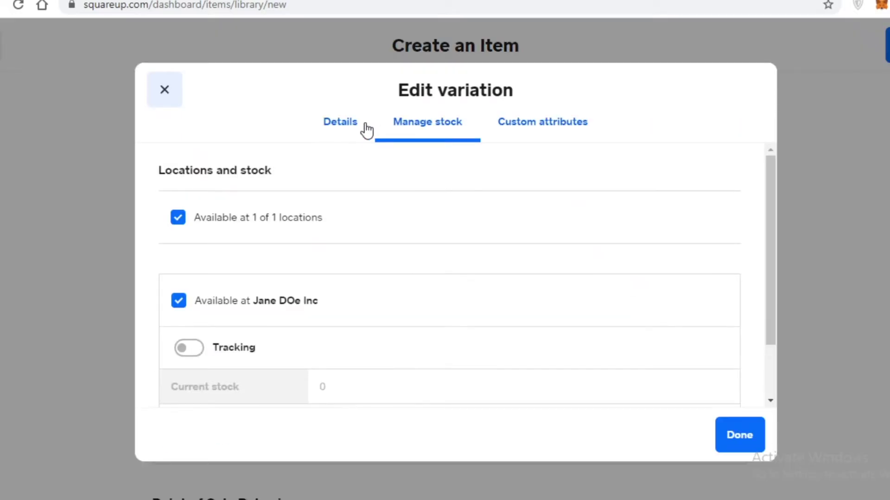
{"action": "left_click", "coordinate": [358, 126]}
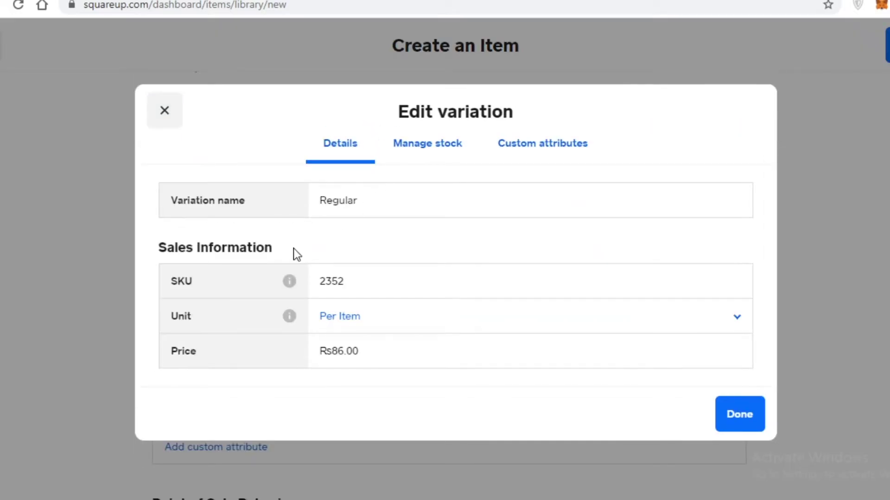
{"action": "left_click", "coordinate": [530, 146]}
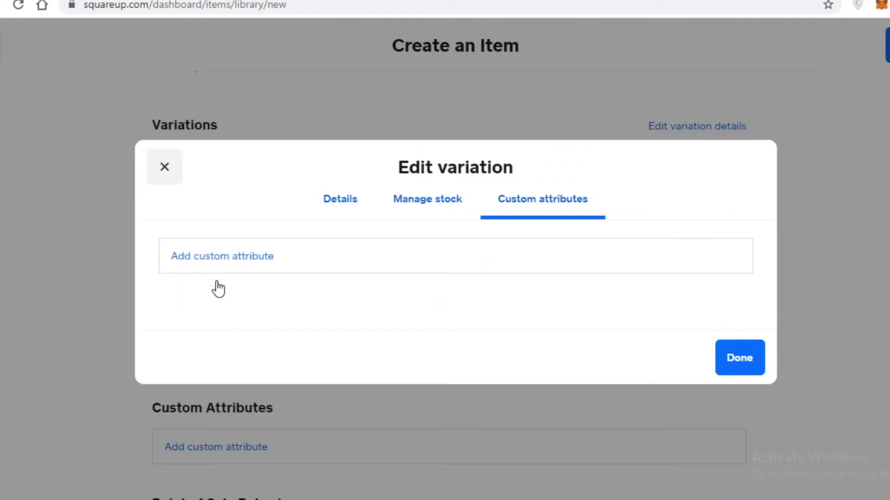
{"action": "left_click", "coordinate": [198, 261]}
{"action": "left_click", "coordinate": [452, 277]}
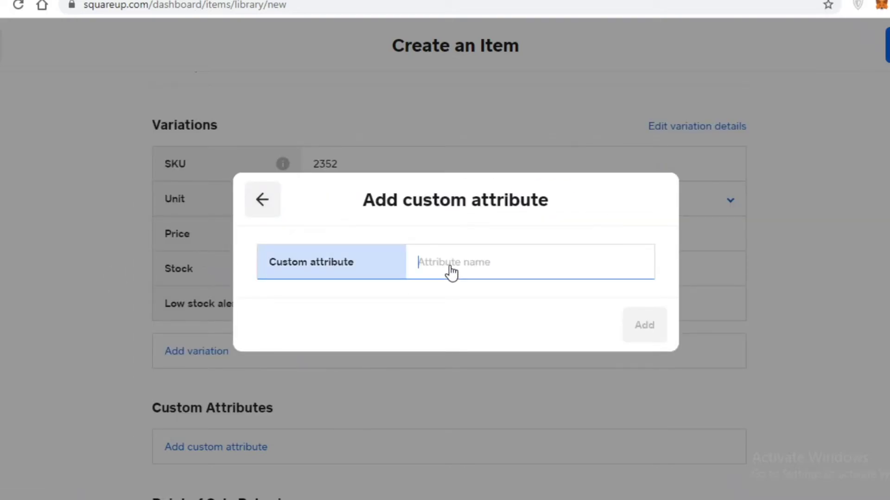
{"action": "left_click", "coordinate": [263, 200]}
{"action": "left_click", "coordinate": [165, 166]}
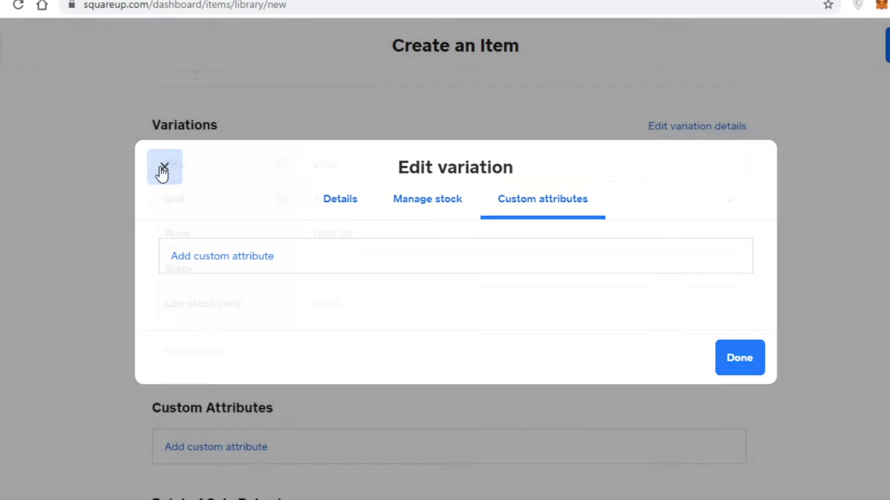
Step: Save the Clover Necklace item to the item library
{"action": "scroll", "coordinate": [276, 324], "scroll_direction": "down", "scroll_amount": 3}
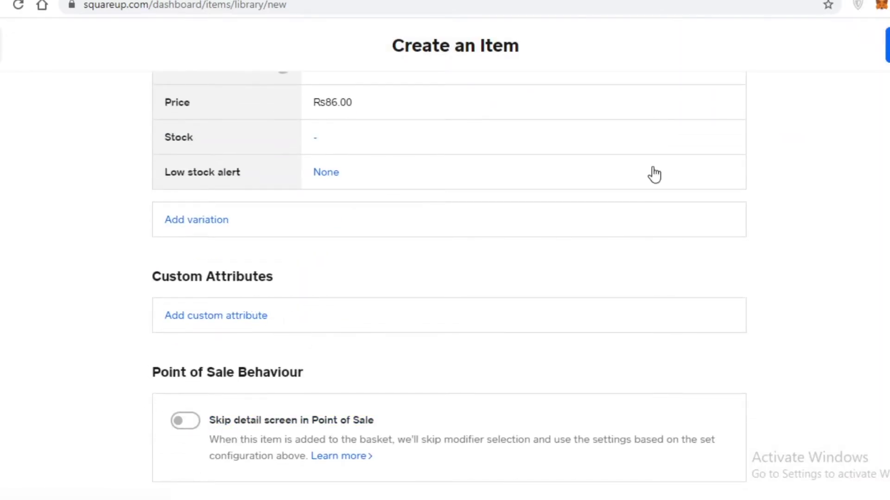
{"action": "scroll", "coordinate": [302, 221], "scroll_direction": "up", "scroll_amount": 10}
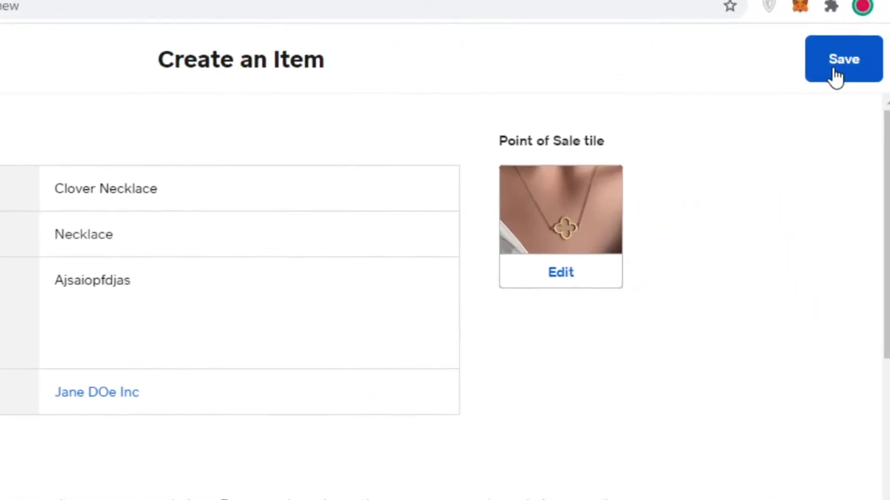
{"action": "left_click", "coordinate": [833, 69]}
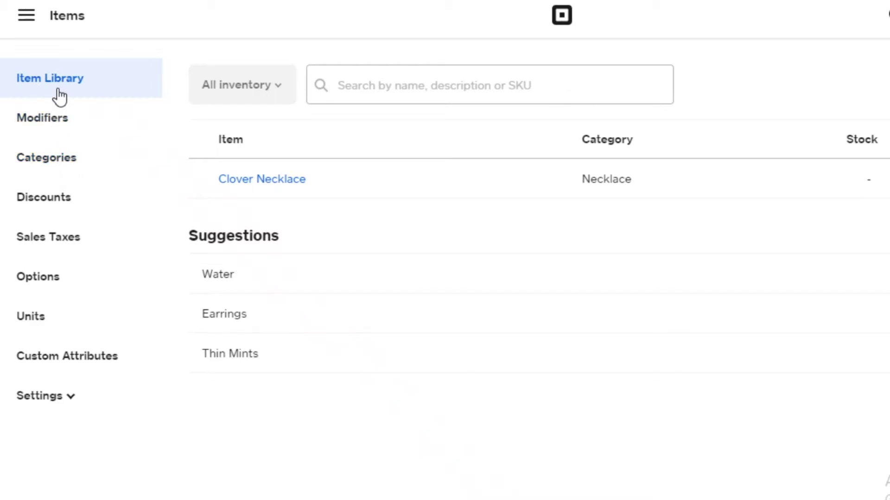
Step: Create a discount named BLACK FRIDAY with an amount of 40%, check its locations and save it
{"action": "left_click", "coordinate": [51, 205]}
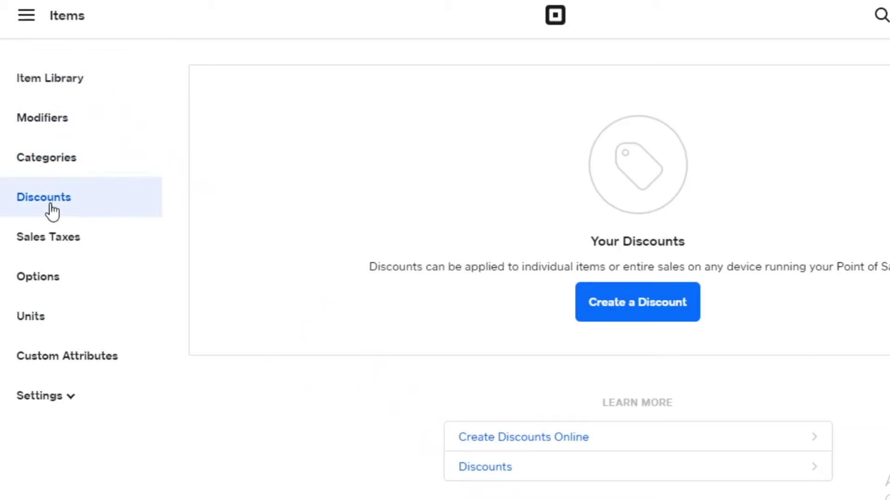
{"action": "scroll", "coordinate": [7, 185], "scroll_direction": "down", "scroll_amount": 1}
{"action": "scroll", "coordinate": [10, 188], "scroll_direction": "up", "scroll_amount": 1}
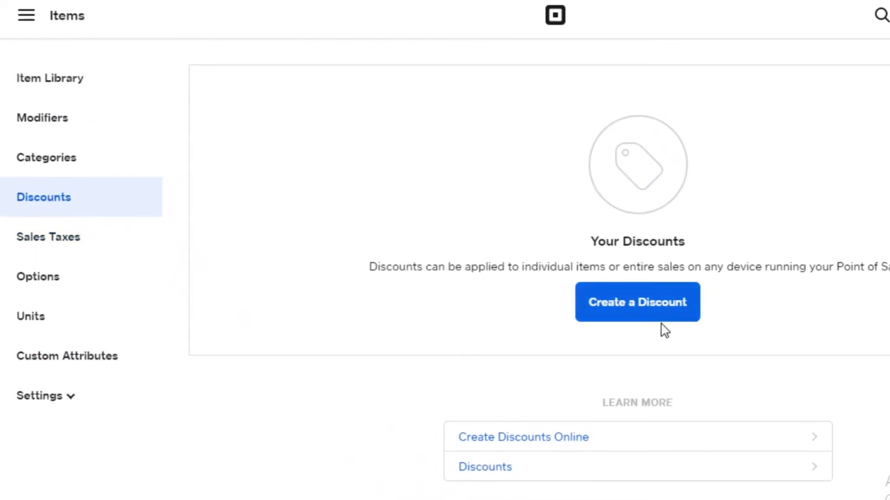
{"action": "left_click", "coordinate": [656, 321]}
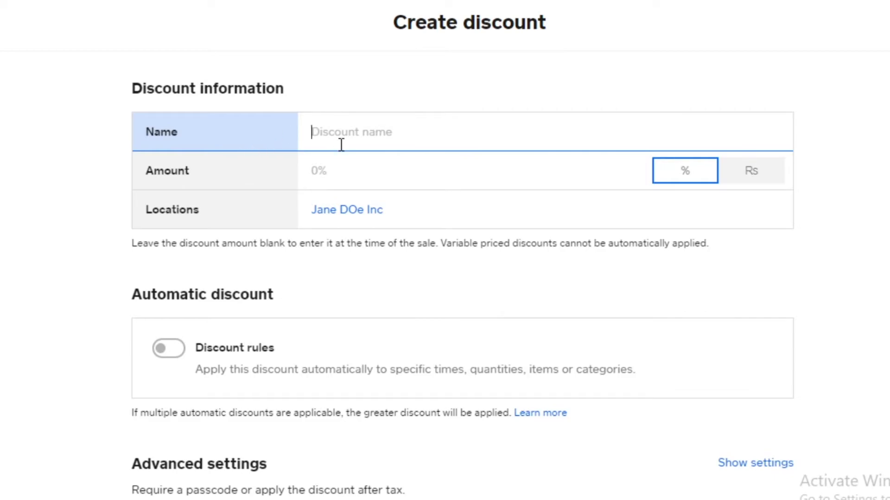
{"action": "type", "text": "BLACK FRIDAY"}
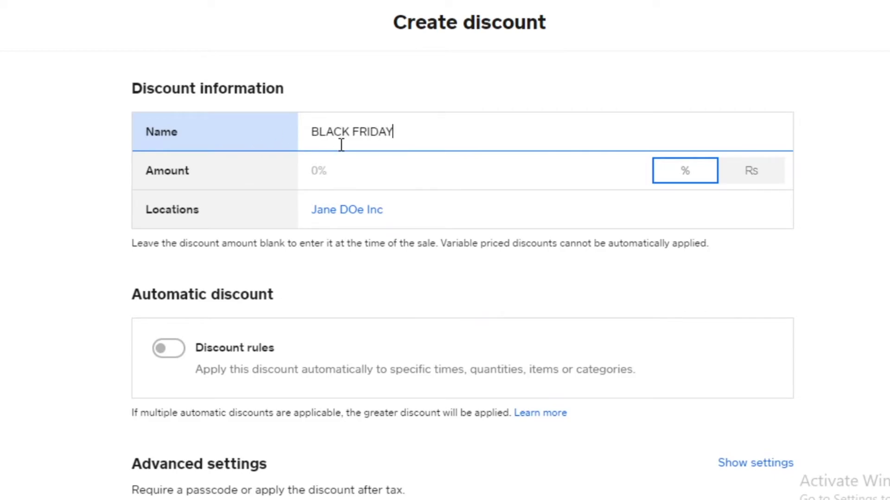
{"action": "left_click", "coordinate": [352, 169]}
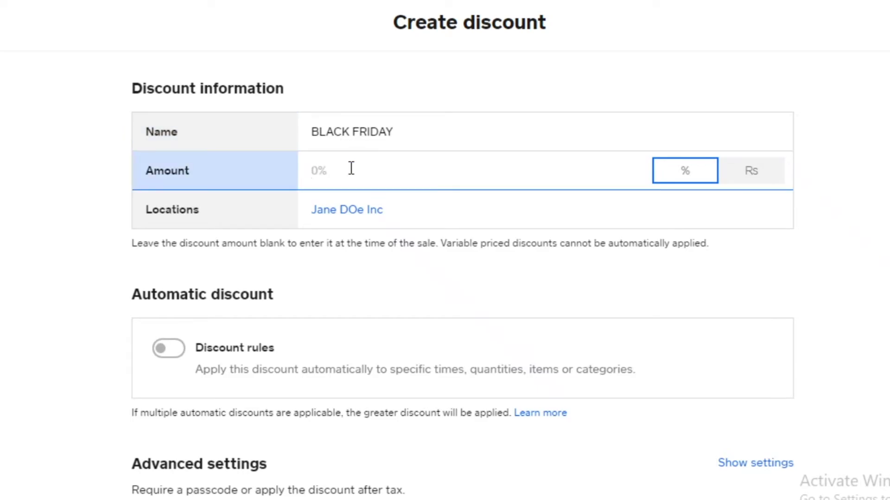
{"action": "scroll", "coordinate": [412, 183], "scroll_direction": "down", "scroll_amount": 1}
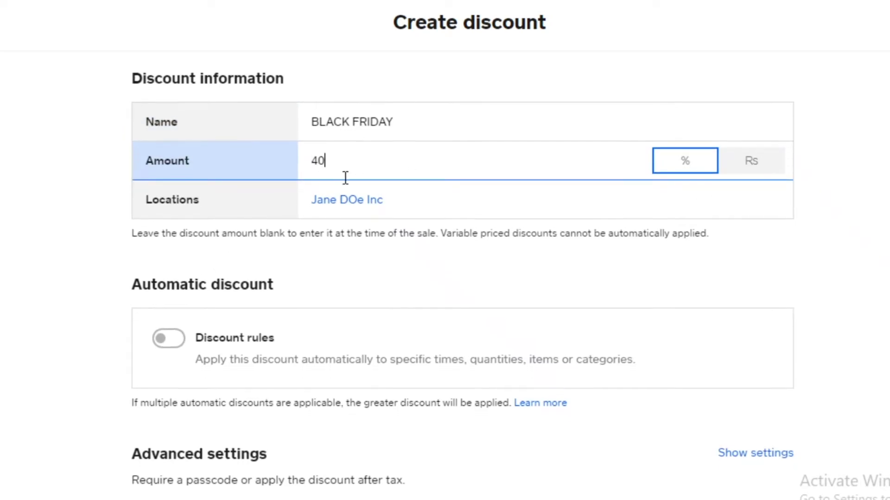
{"action": "left_click", "coordinate": [358, 204]}
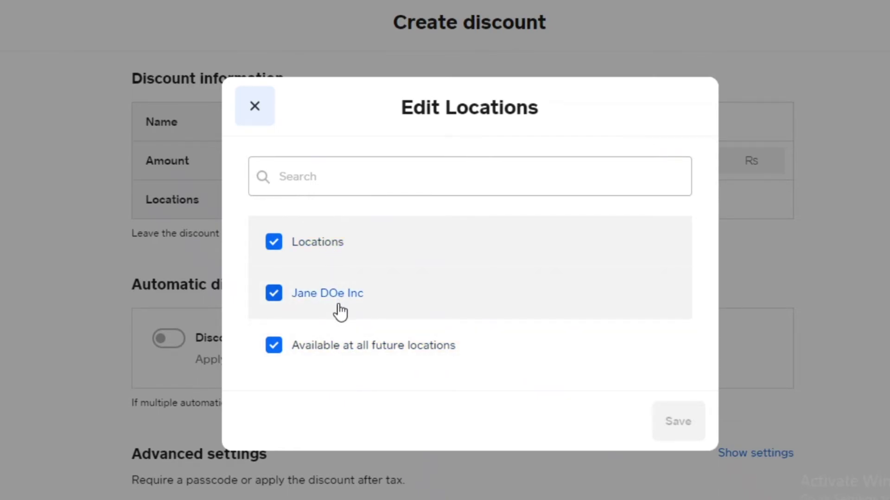
{"action": "left_click", "coordinate": [255, 107]}
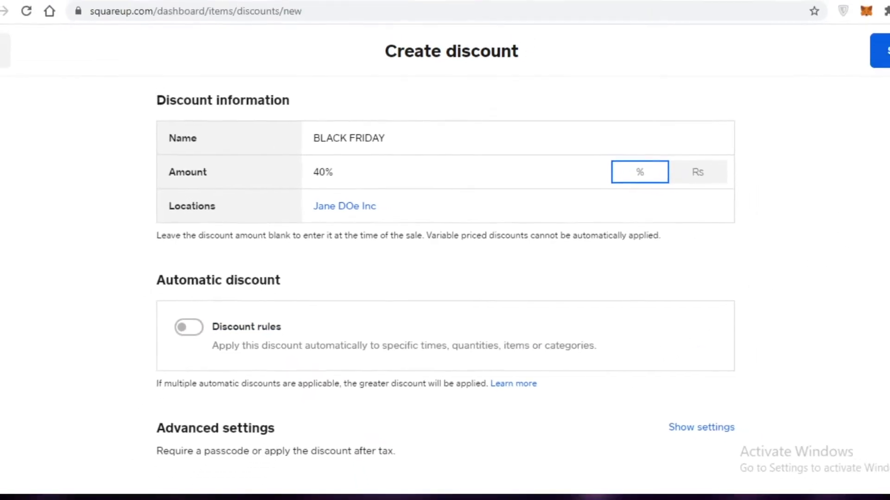
{"action": "left_click", "coordinate": [844, 74]}
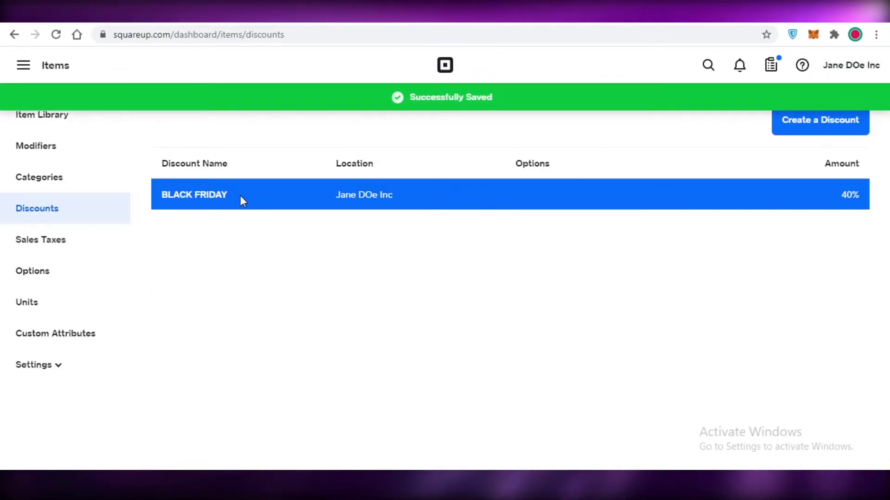
Step: Open the saved BLACK FRIDAY discount and delete it
{"action": "left_click", "coordinate": [416, 184]}
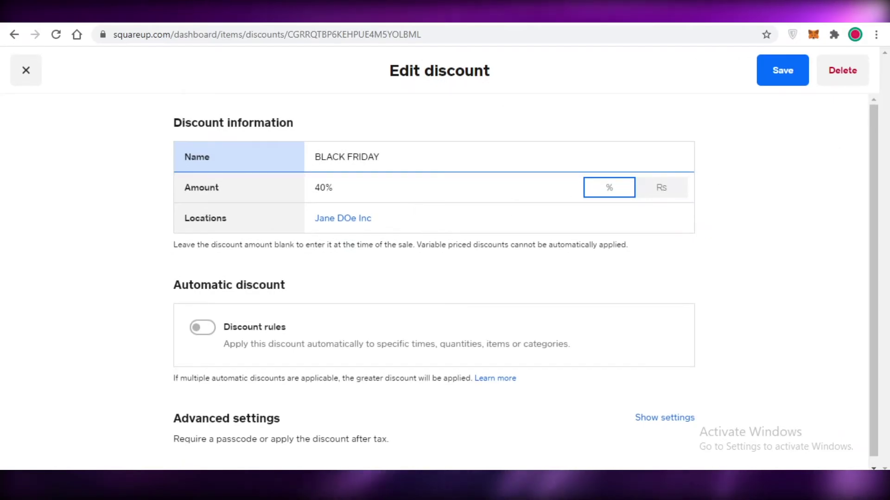
{"action": "left_click", "coordinate": [847, 72]}
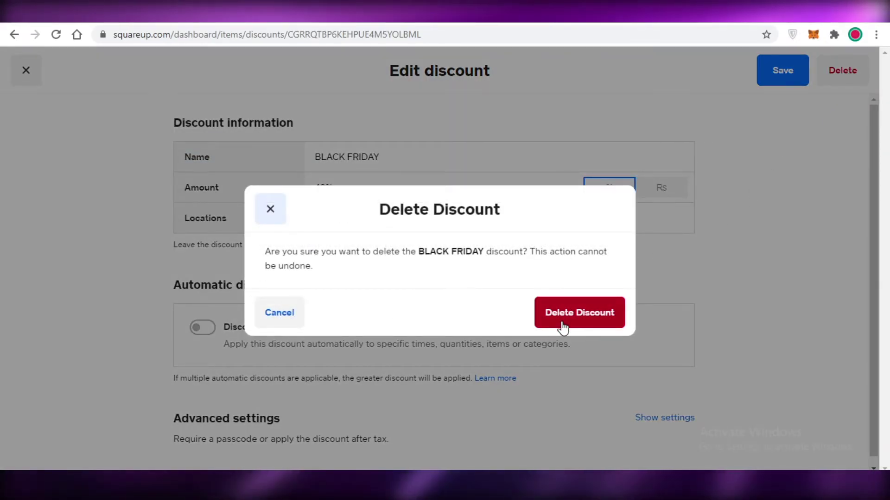
{"action": "left_click", "coordinate": [578, 314]}
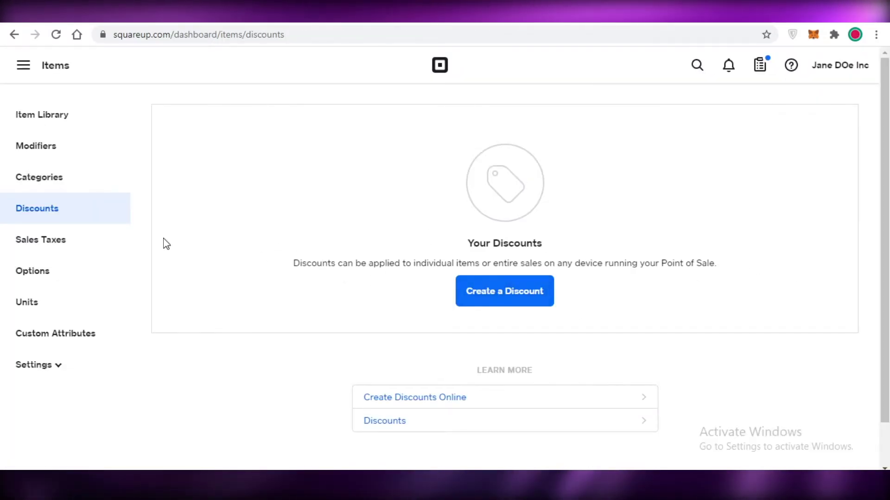
Step: Start a new option set named BRACELET SIZE with the same display name and the Text type
{"action": "left_click", "coordinate": [63, 241]}
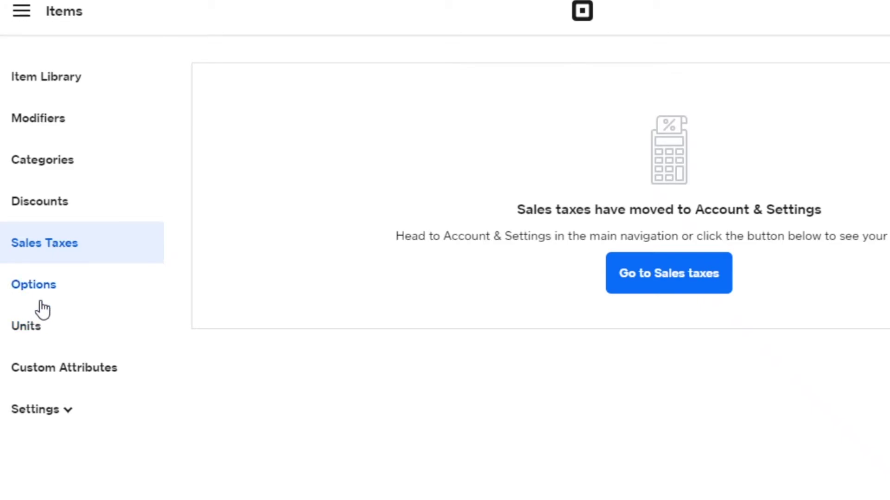
{"action": "left_click", "coordinate": [41, 302]}
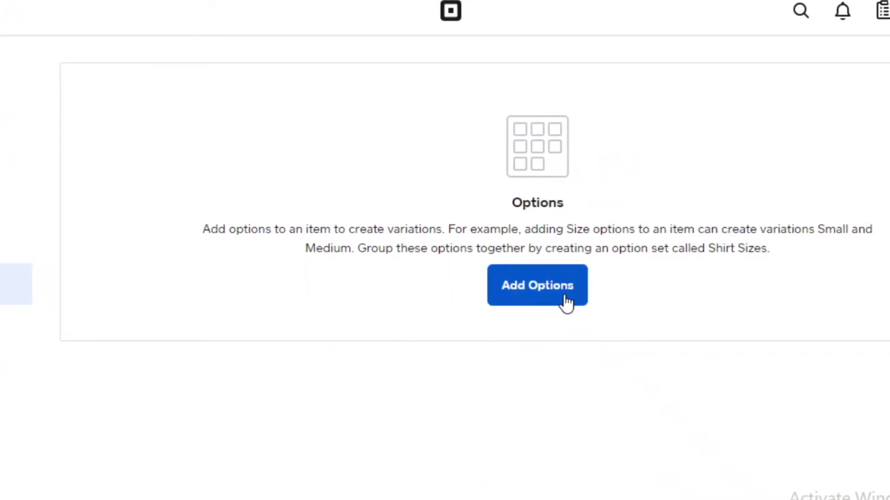
{"action": "left_click", "coordinate": [619, 299]}
{"action": "left_click", "coordinate": [139, 229]}
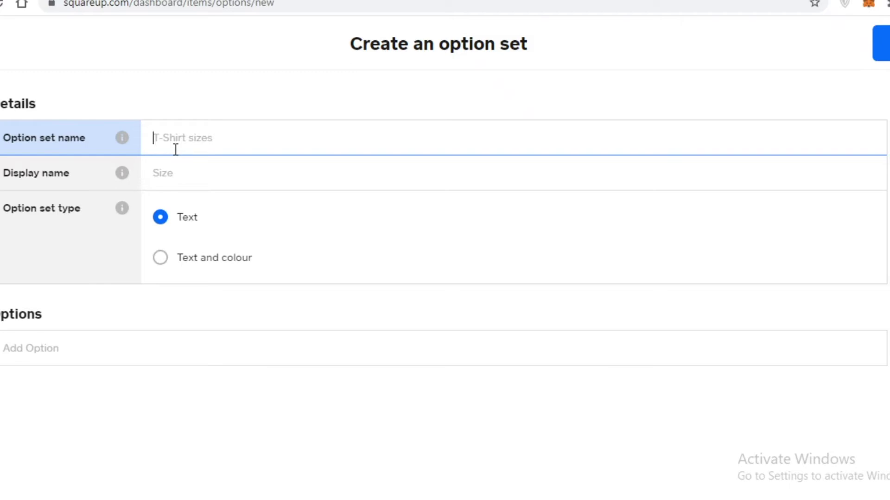
{"action": "type", "text": "BRACELE"}
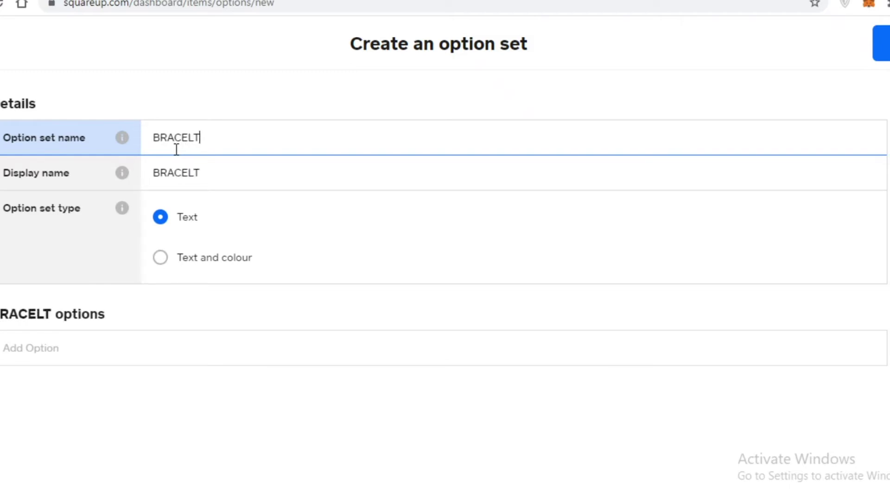
{"action": "type", "text": "T SIZE"}
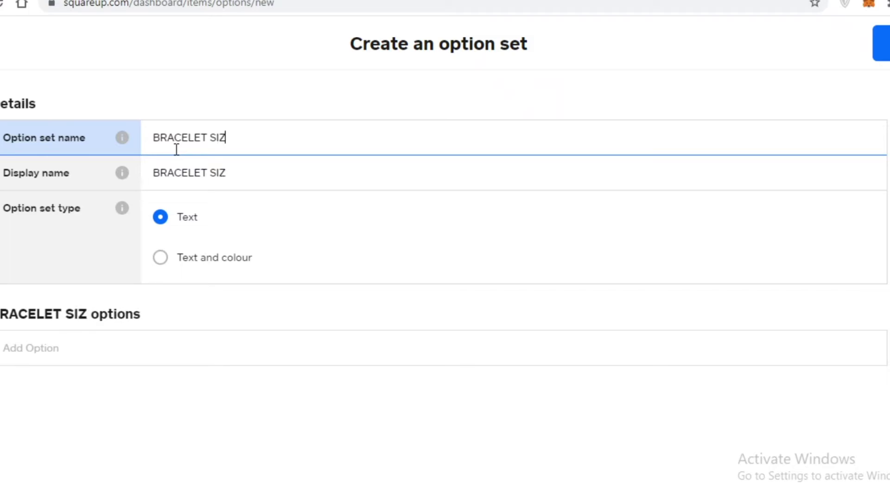
{"action": "left_click", "coordinate": [208, 211]}
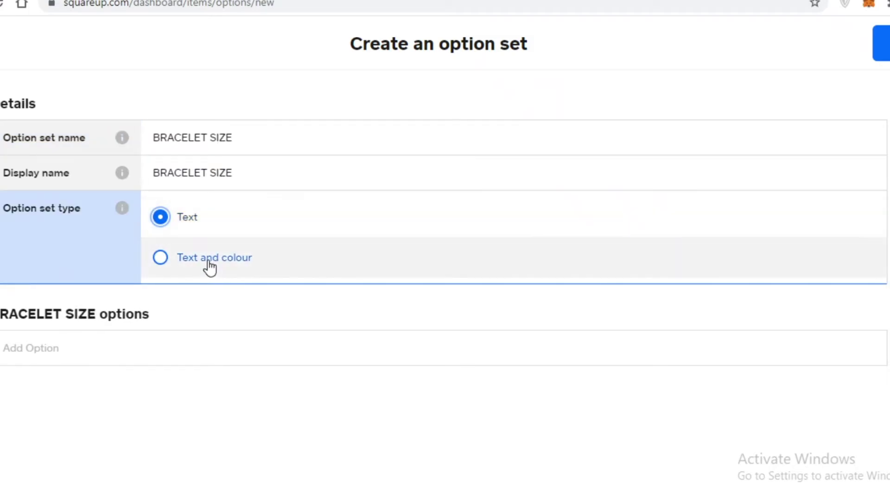
Step: Add the options 12, 23 and 17 to the BRACELET SIZE set and save it
{"action": "left_click", "coordinate": [72, 352]}
{"action": "type", "text": "12"}
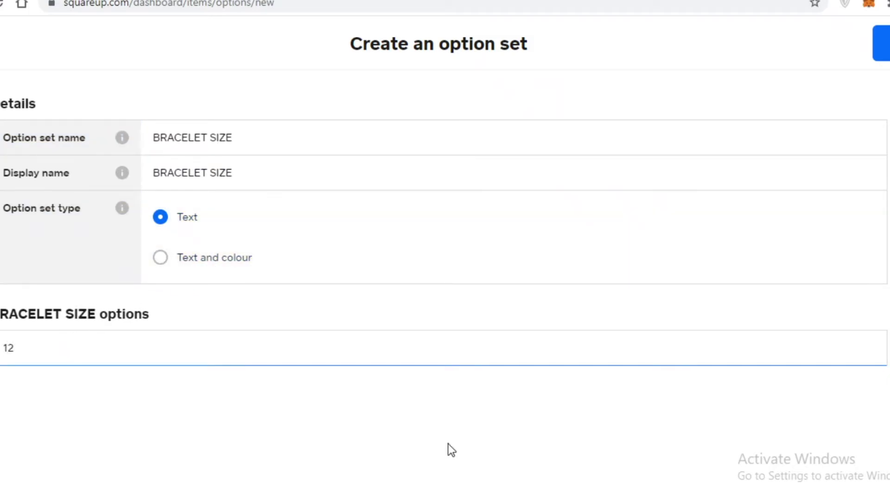
{"action": "key", "text": "Return"}
{"action": "type", "text": "23"}
{"action": "key", "text": "Return"}
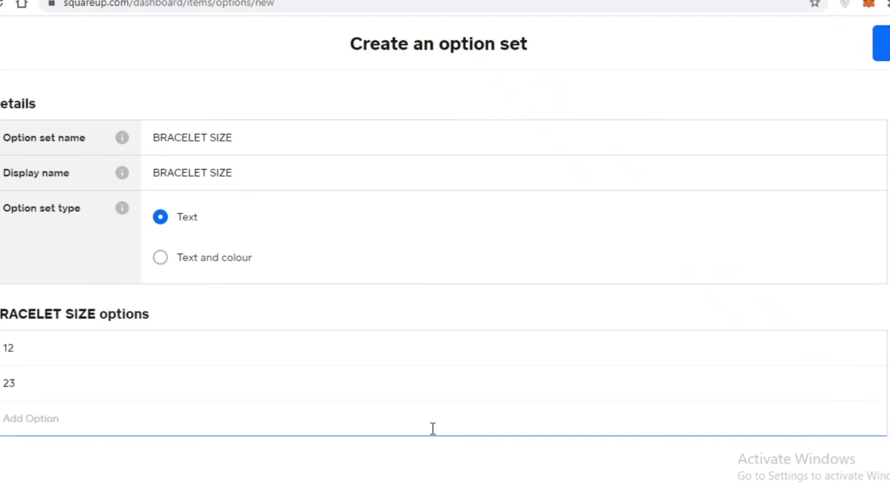
{"action": "type", "text": "17"}
{"action": "key", "text": "Return"}
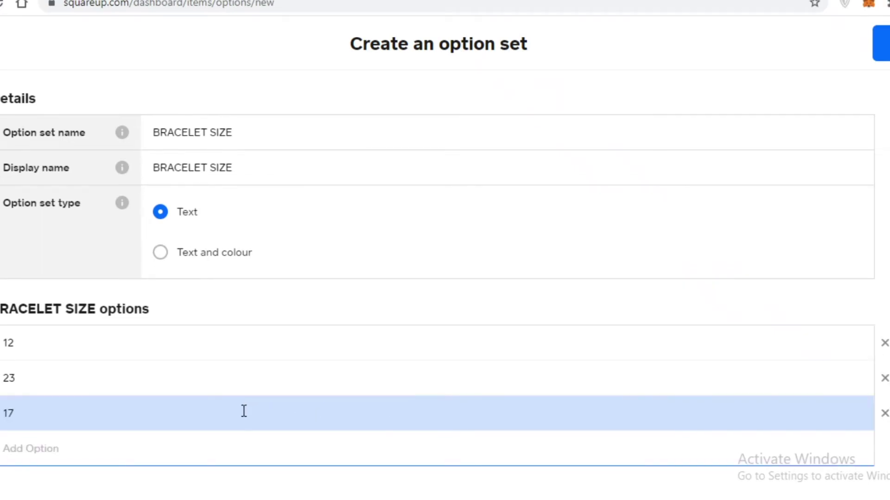
{"action": "left_click", "coordinate": [881, 44]}
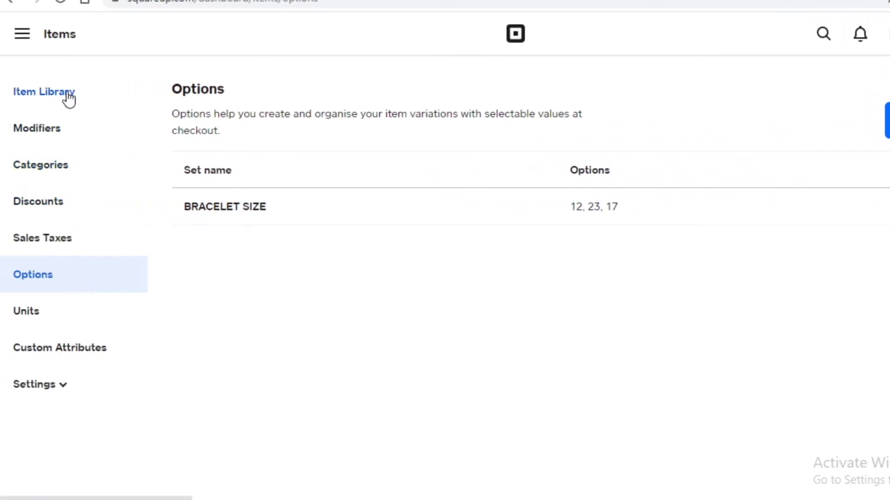
Step: Check the item library, and look over the sales, payment type and customer summaries on the dashboard home page
{"action": "left_click", "coordinate": [69, 98]}
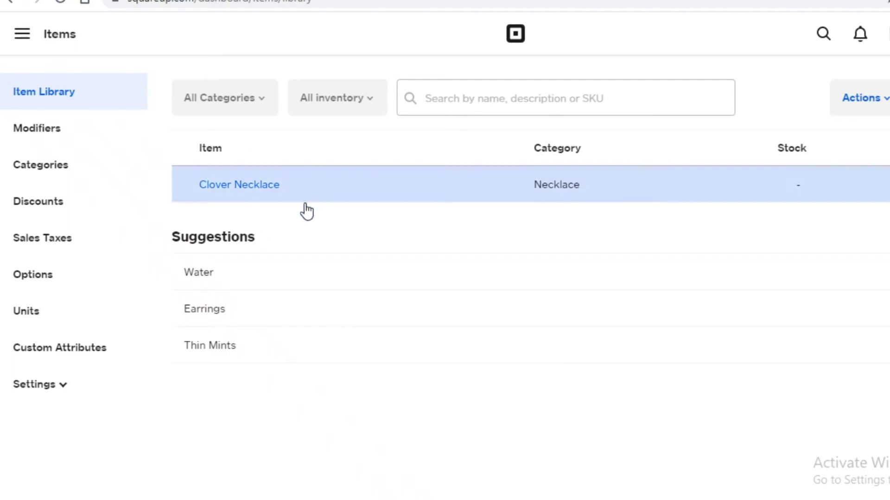
{"action": "left_click", "coordinate": [22, 34]}
{"action": "left_click", "coordinate": [67, 113]}
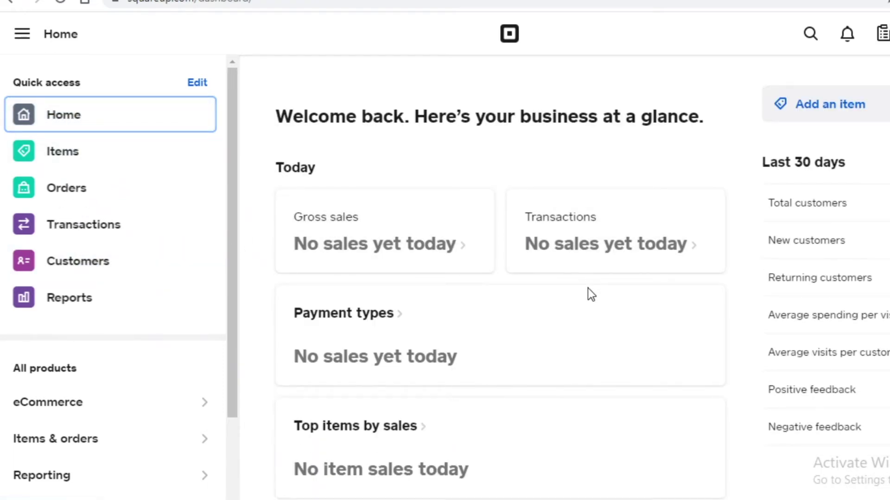
{"action": "scroll", "coordinate": [407, 211], "scroll_direction": "down", "scroll_amount": 3}
{"action": "scroll", "coordinate": [795, 179], "scroll_direction": "up", "scroll_amount": 3}
{"action": "scroll", "coordinate": [395, 319], "scroll_direction": "down", "scroll_amount": 3}
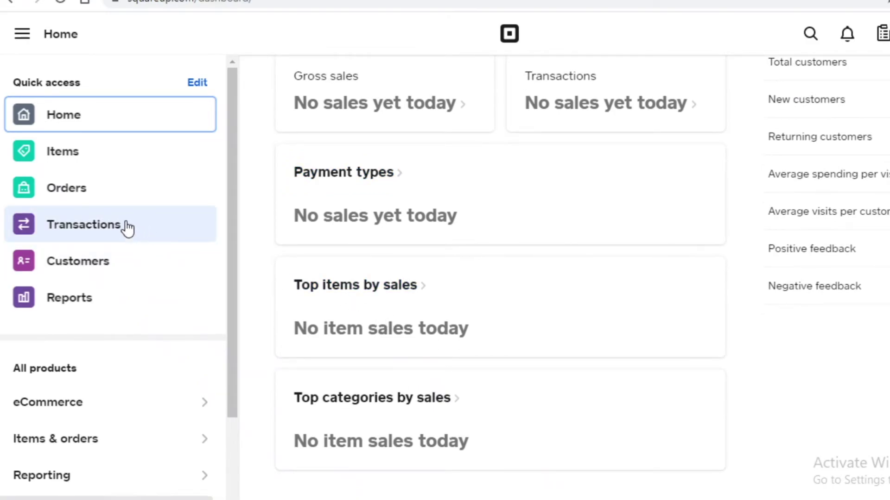
{"action": "left_click", "coordinate": [71, 115]}
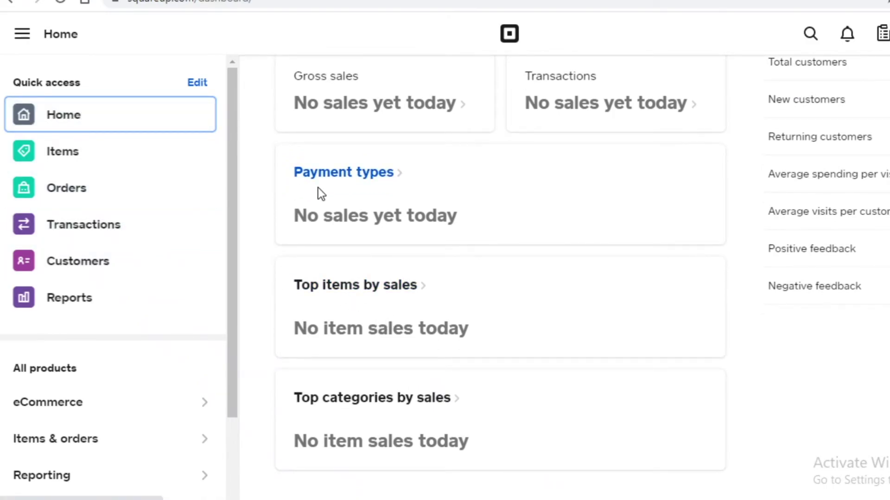
{"action": "scroll", "coordinate": [318, 188], "scroll_direction": "up", "scroll_amount": 3}
{"action": "scroll", "coordinate": [680, 280], "scroll_direction": "down", "scroll_amount": 3}
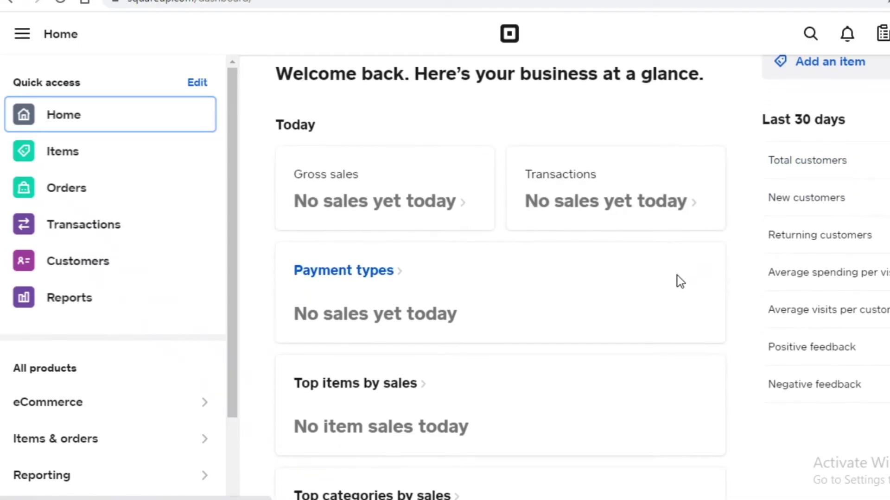
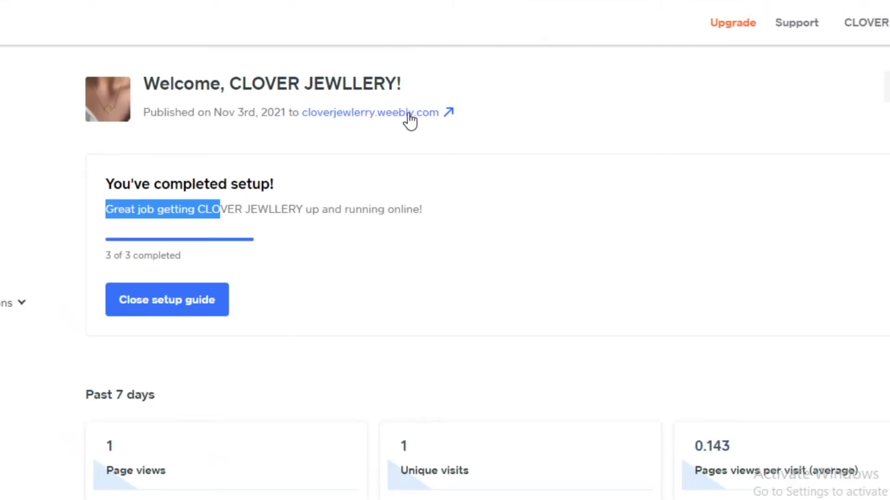
Step: View the published CLOVER JEWLLERY site and open the website for editing from the Weebly dashboard
{"action": "left_click", "coordinate": [410, 116]}
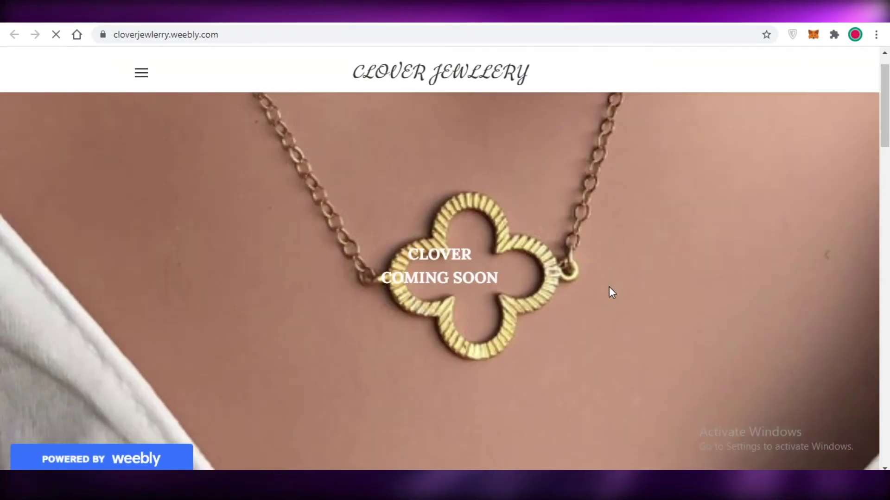
{"action": "scroll", "coordinate": [608, 288], "scroll_direction": "down", "scroll_amount": 8}
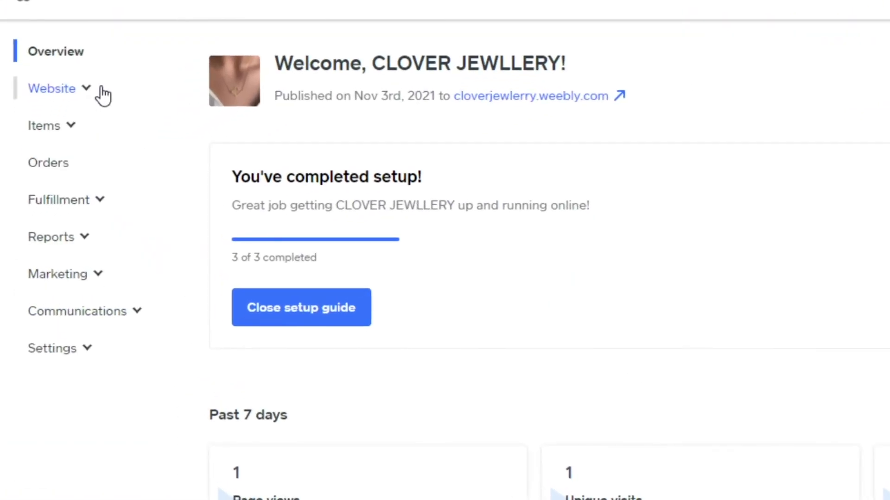
{"action": "left_click", "coordinate": [101, 88]}
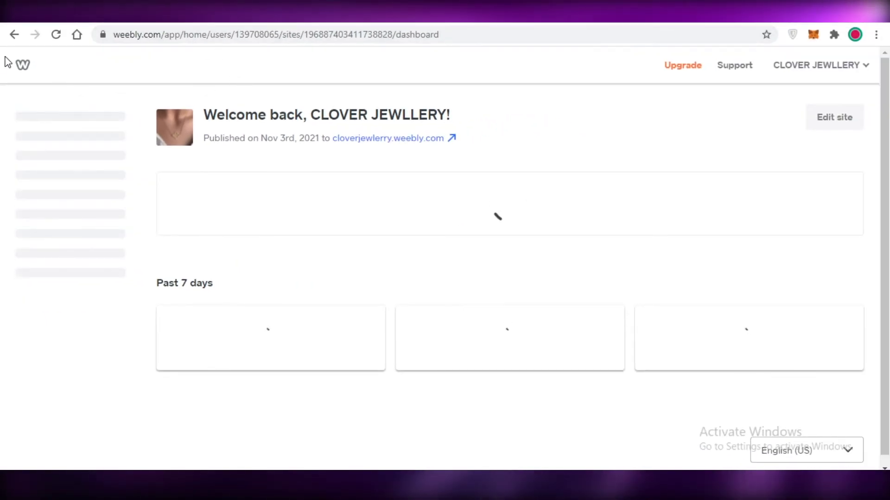
{"action": "left_click", "coordinate": [40, 140]}
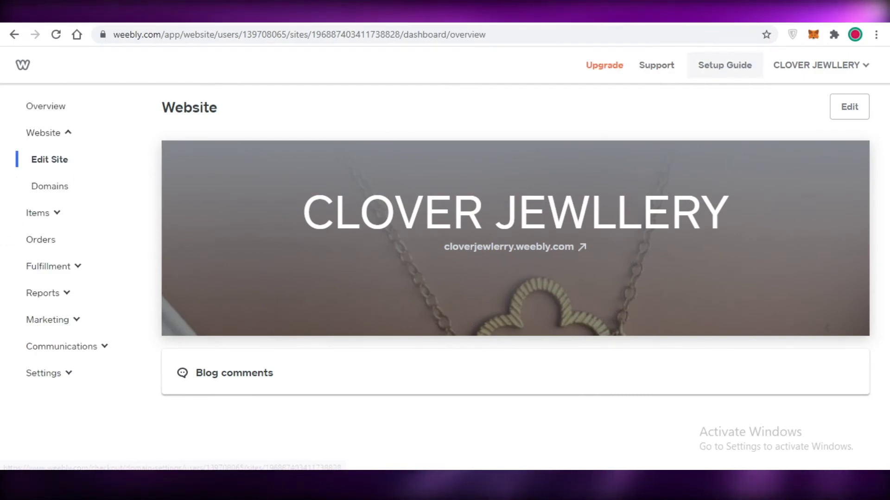
{"action": "left_click", "coordinate": [849, 107]}
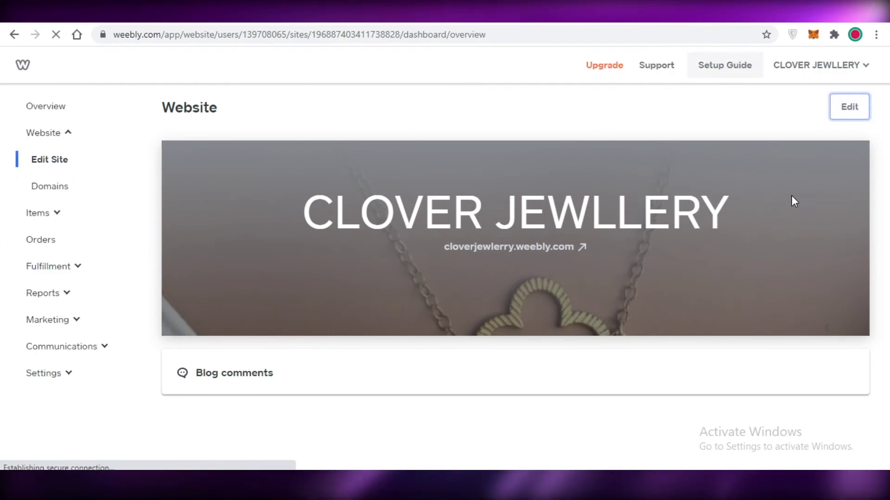